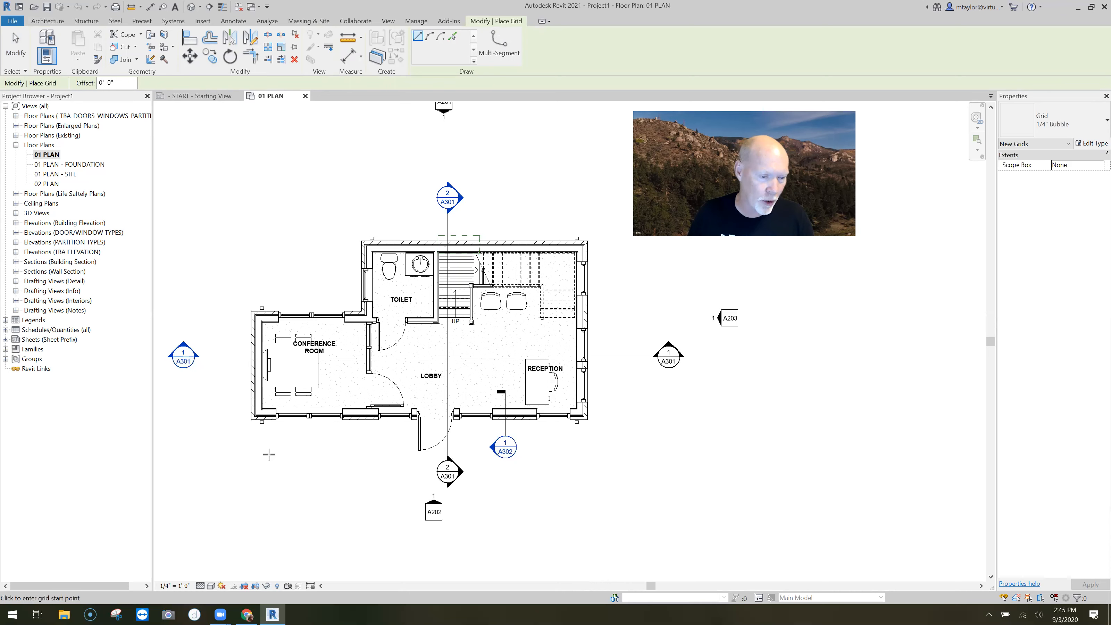
Draw a first vertical grid line through the conference room, about 8" east of its west wall, extending below and above the building
click(269, 455)
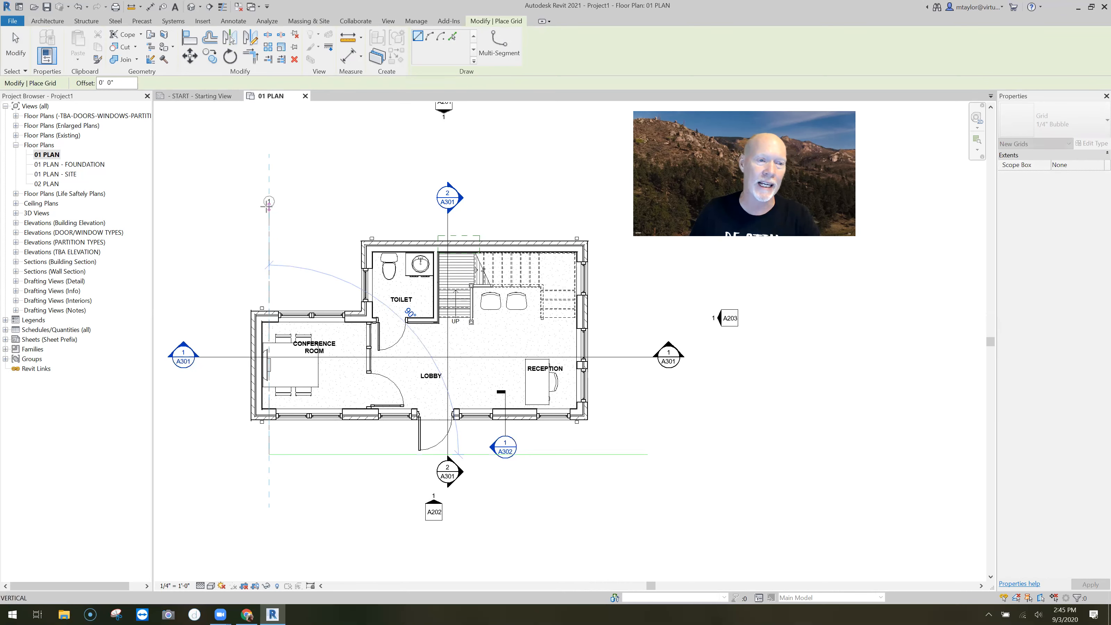
click(269, 206)
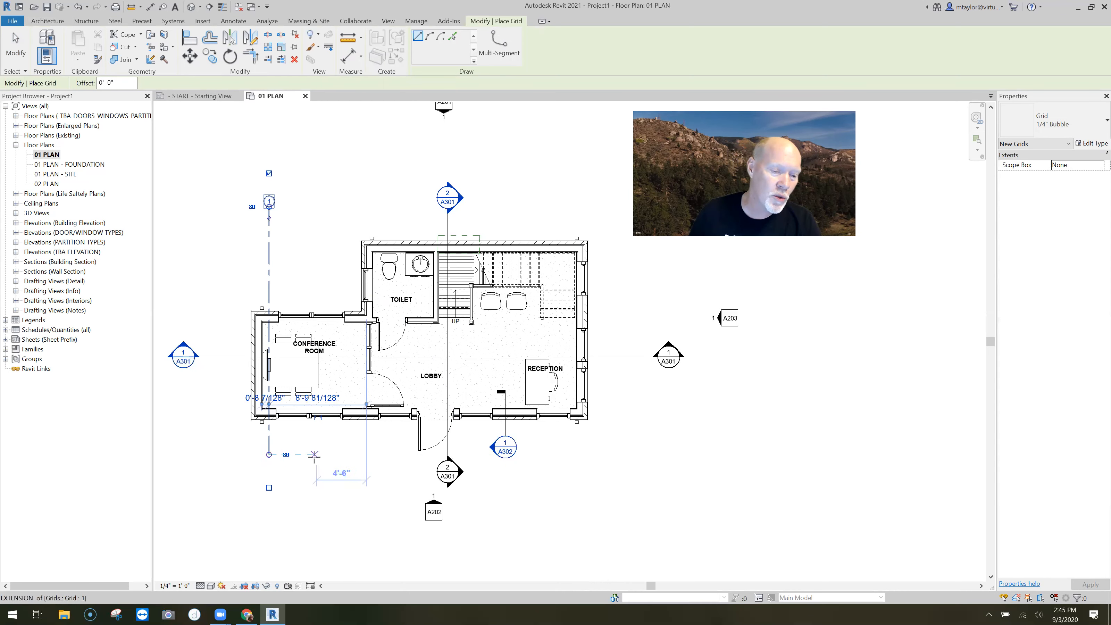
Draw a second vertical grid line about 3'-4" east of the west wall, with both ends aligned to the first grid line's ends
scroll(303, 460, up, 1)
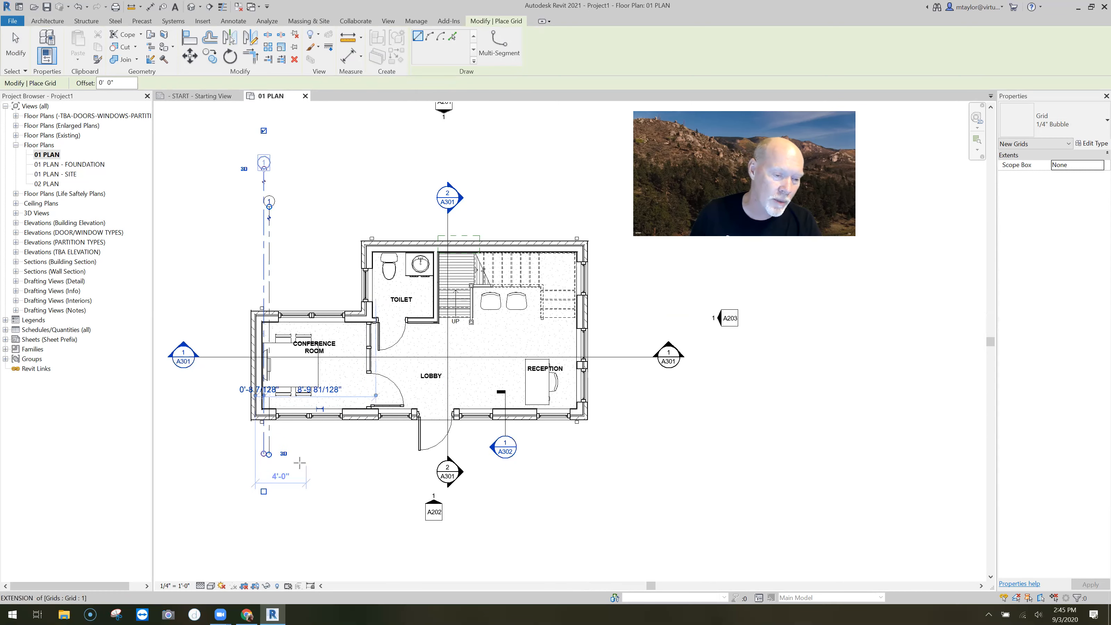
scroll(301, 460, up, 3)
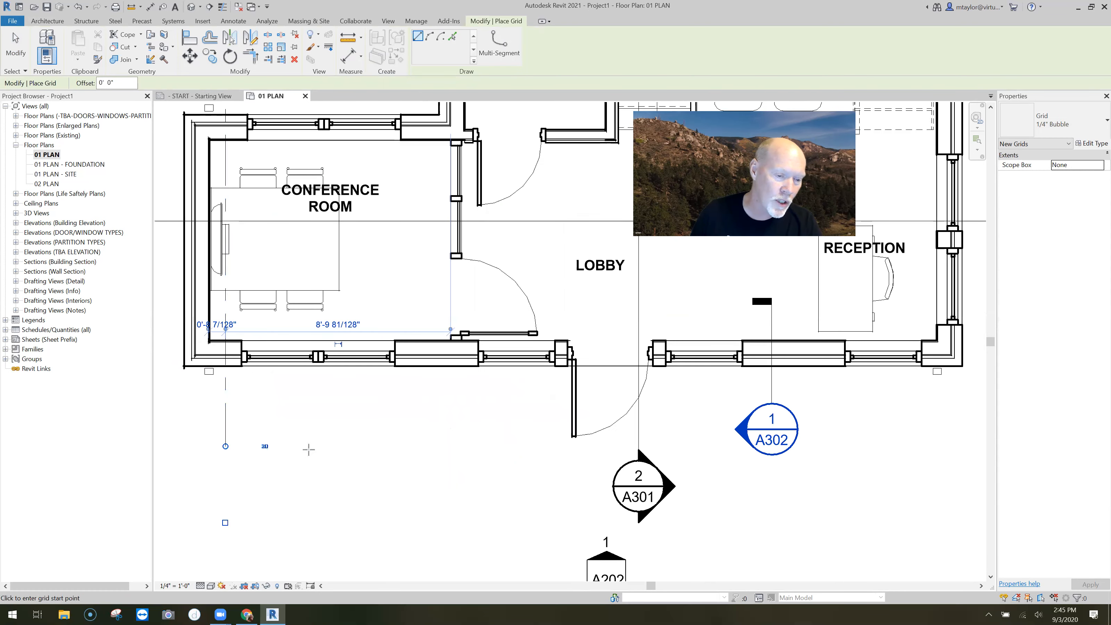
scroll(386, 433, up, 3)
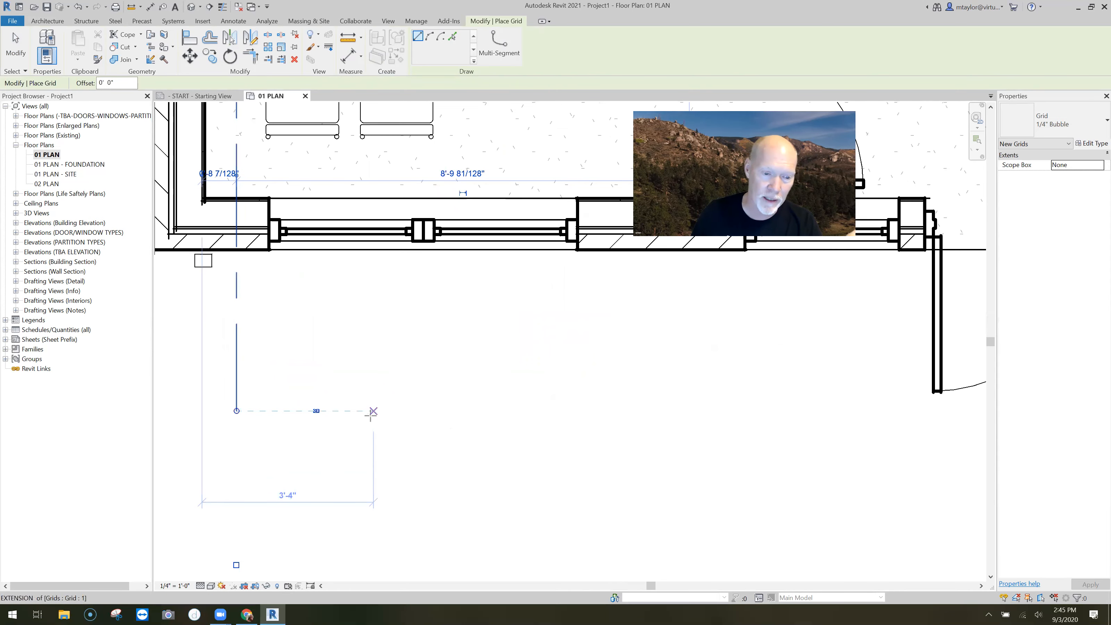
click(370, 412)
scroll(381, 397, down, 3)
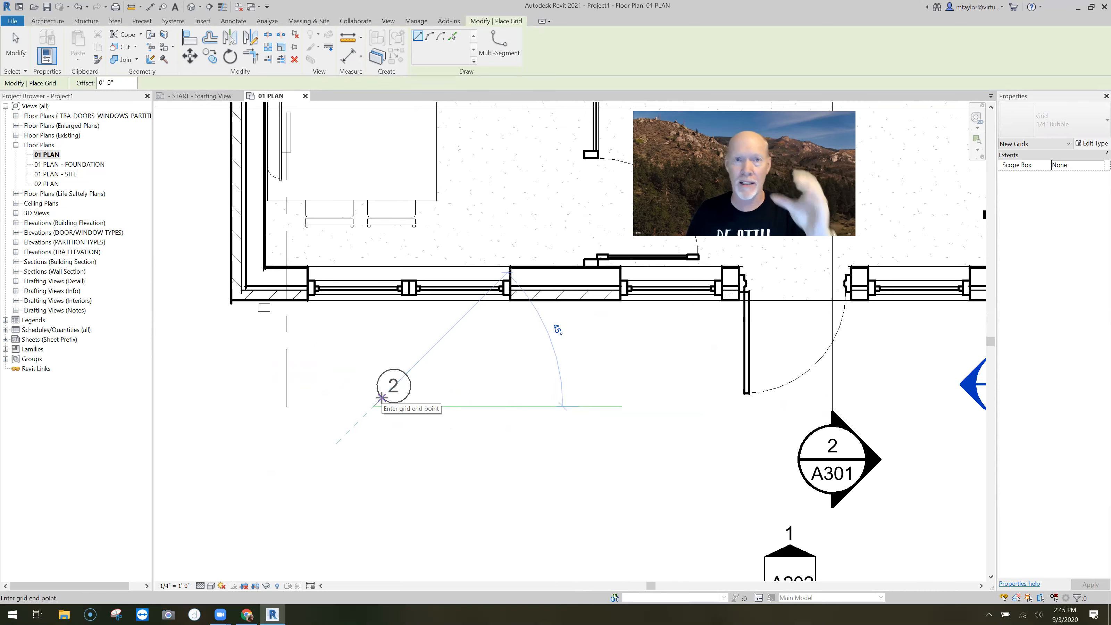
scroll(383, 397, down, 2)
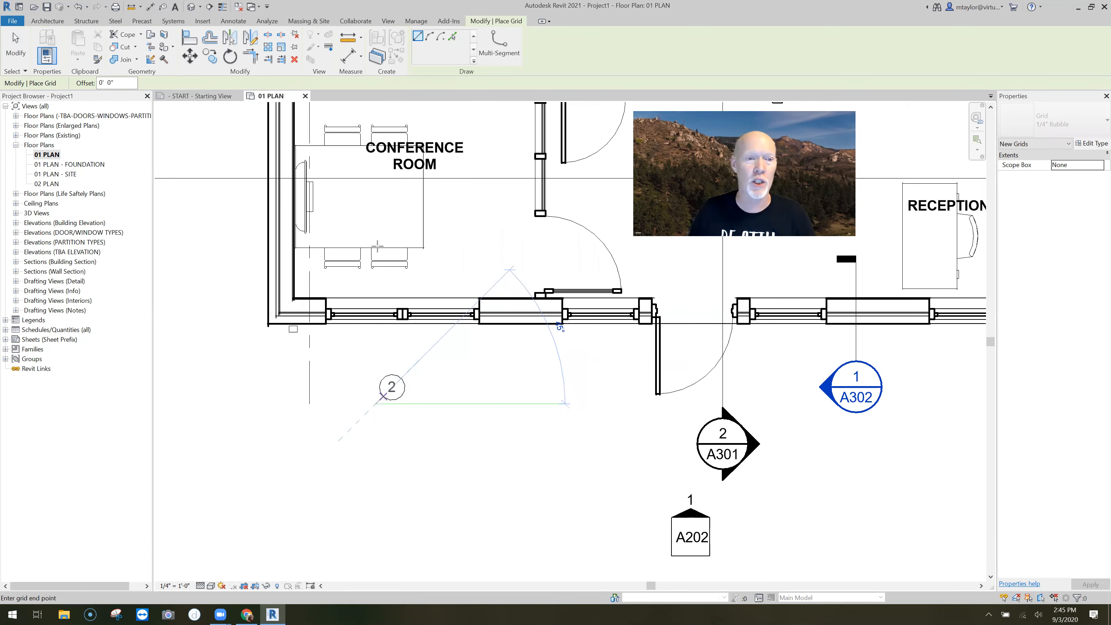
scroll(384, 212, down, 2)
scroll(384, 212, up, 3)
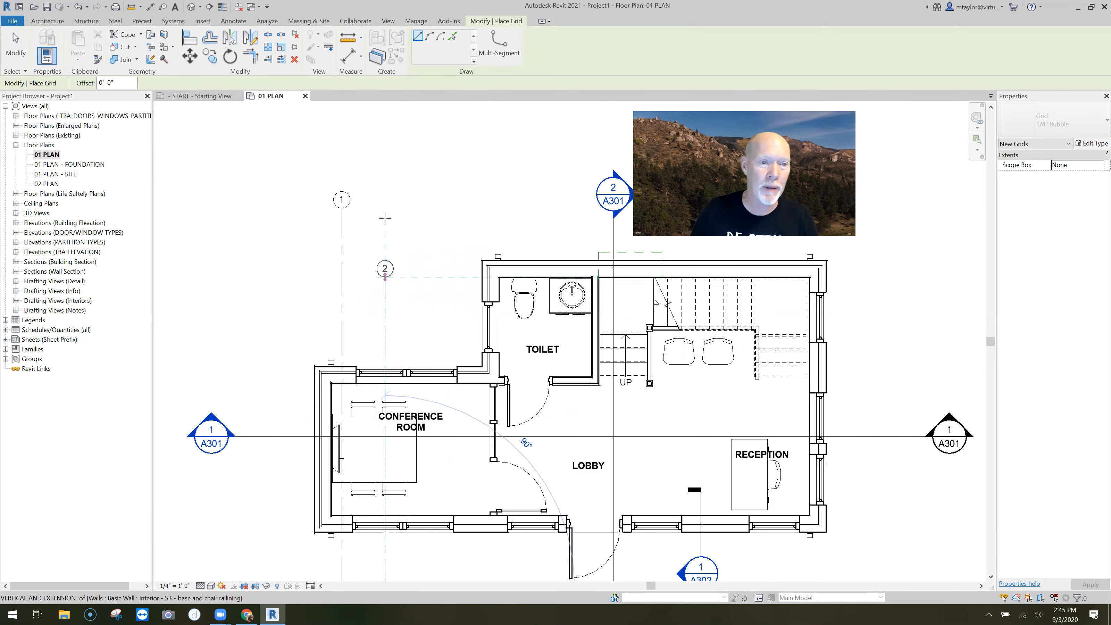
scroll(389, 213, up, 2)
middle_drag(396, 218, 397, 272)
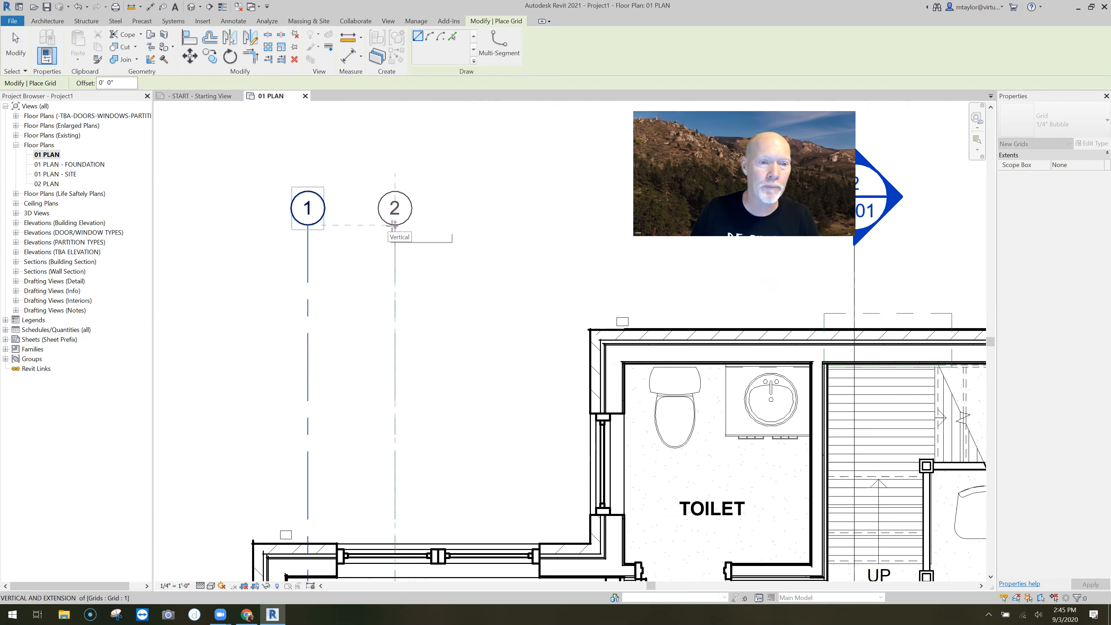
click(394, 225)
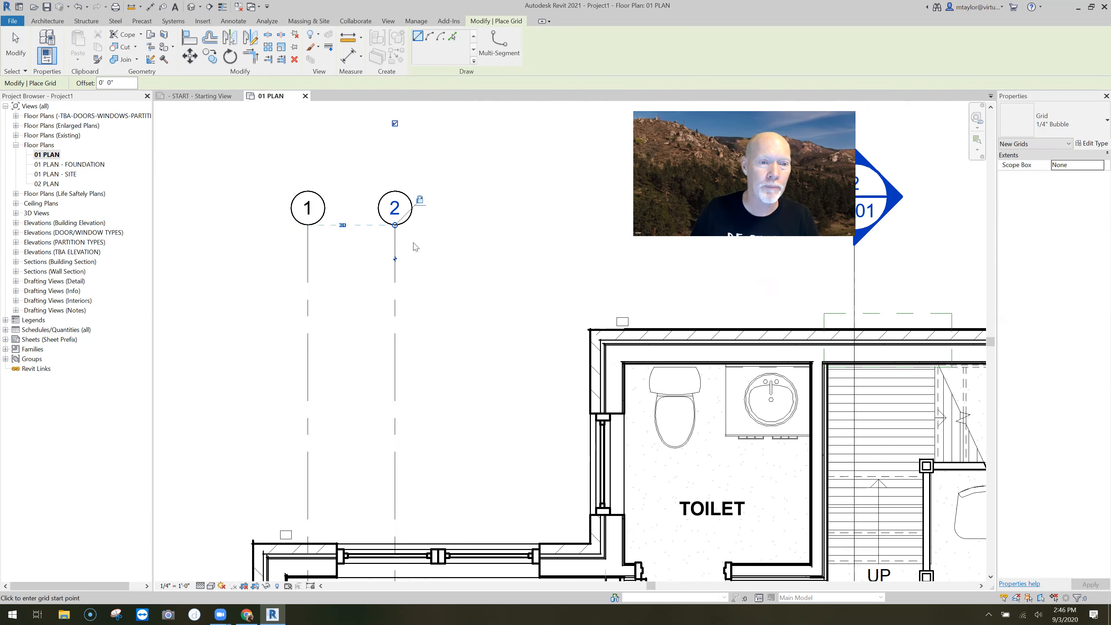
key(Escape)
key(Escape)
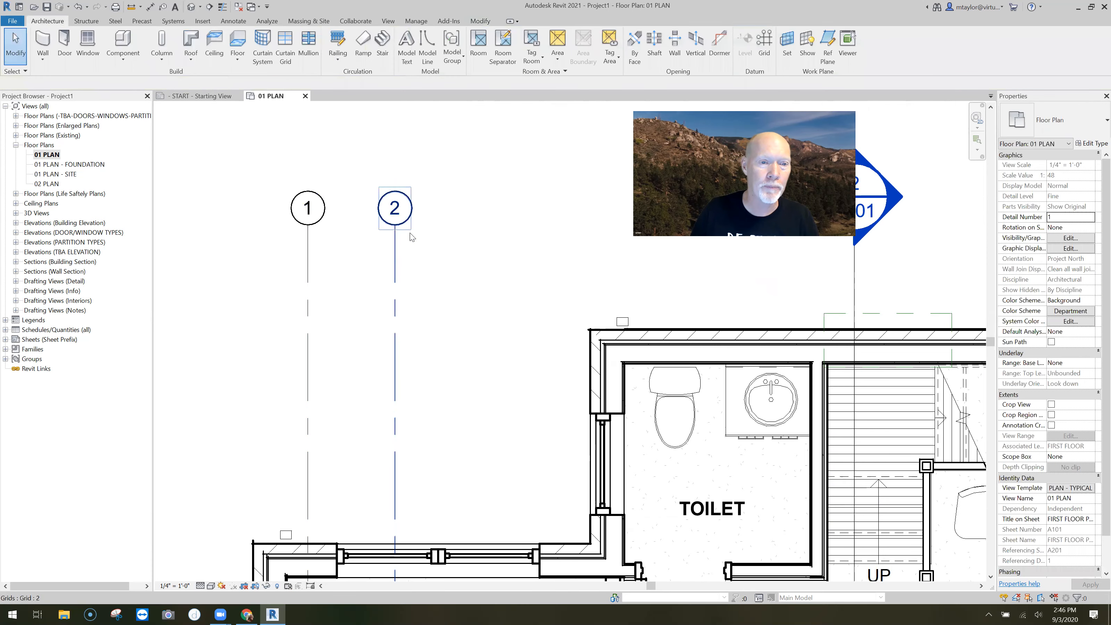
Move the aligned heads of grid lines 1 and 2 slightly upward together by extending grid line 2
click(396, 225)
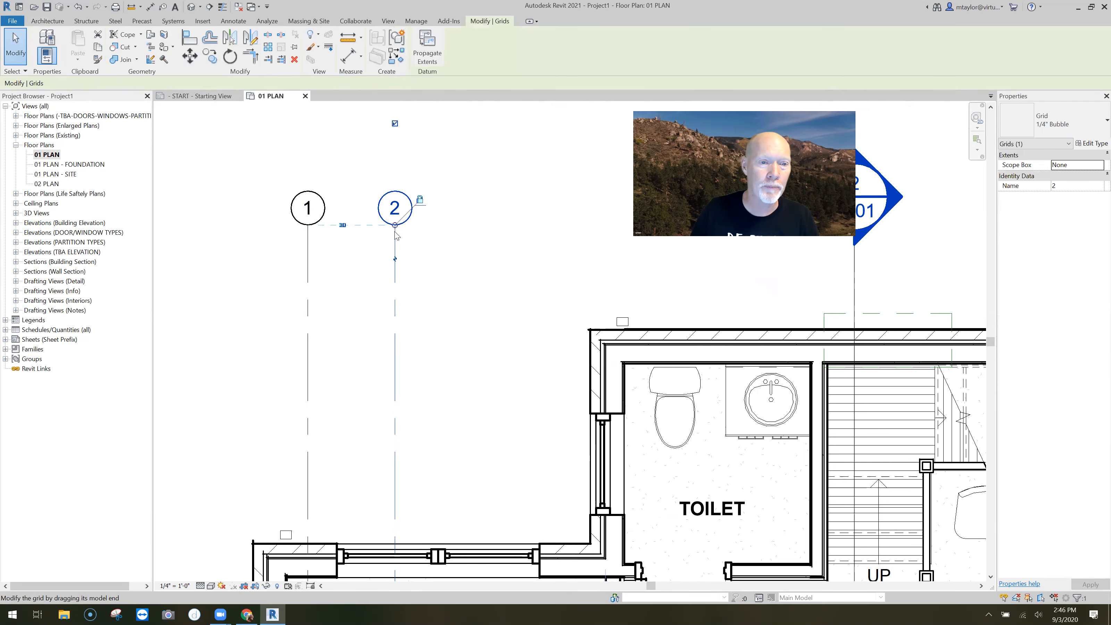
mouse_move(395, 225)
mouse_down()
mouse_move(395, 295)
mouse_move(395, 213)
mouse_up()
click(430, 288)
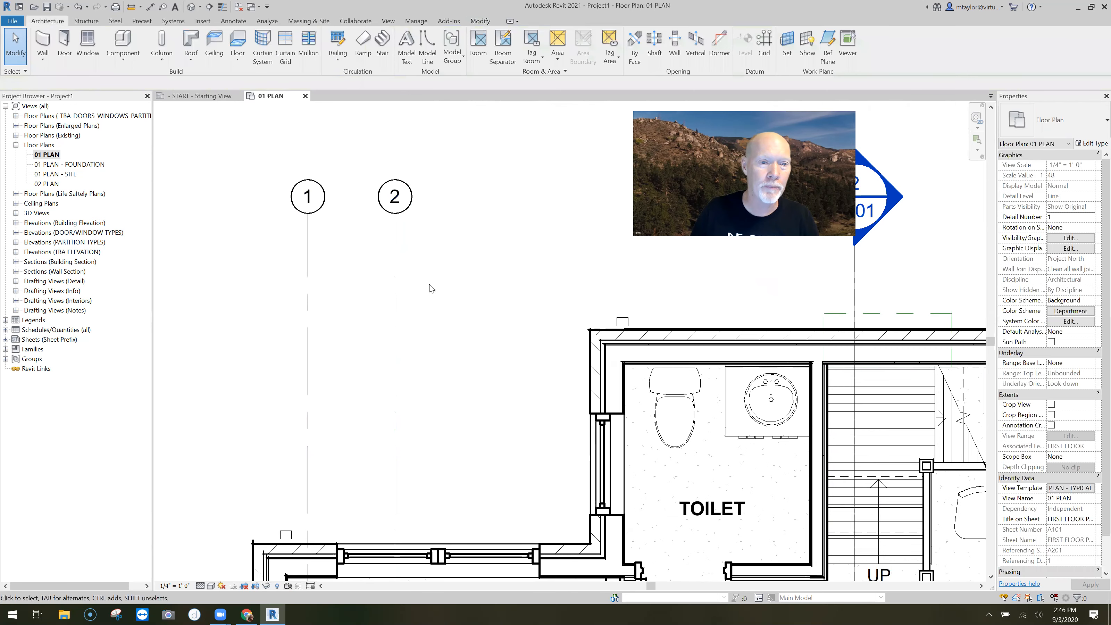
Draw a third and a fourth vertical grid line through the plan, with ends aligned to the existing grid lines
scroll(490, 358, down, 4)
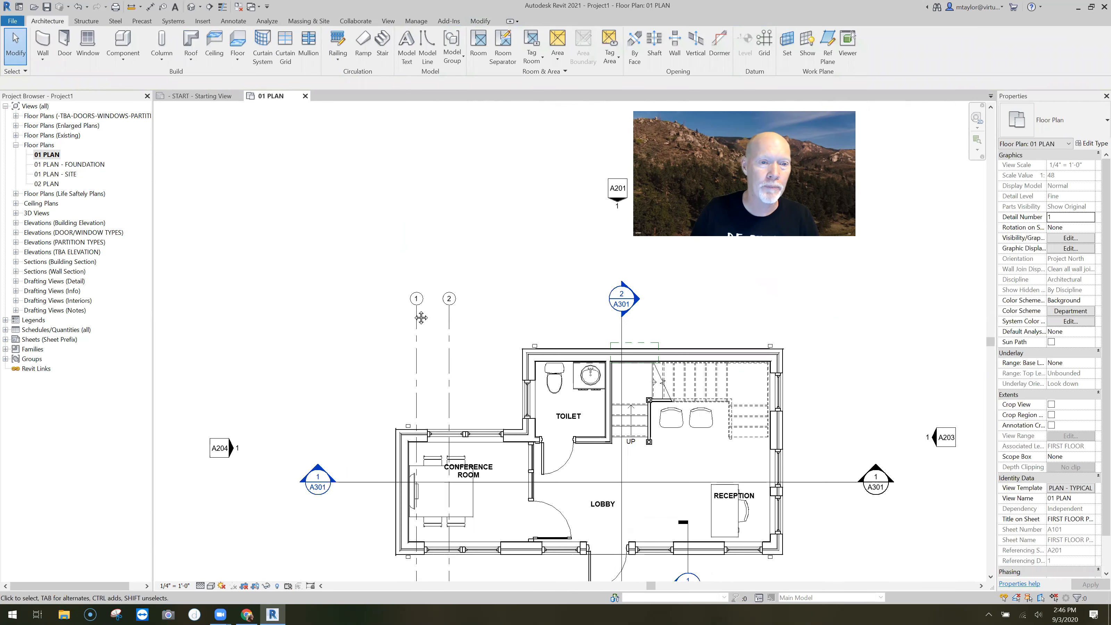
middle_drag(552, 163, 486, 123)
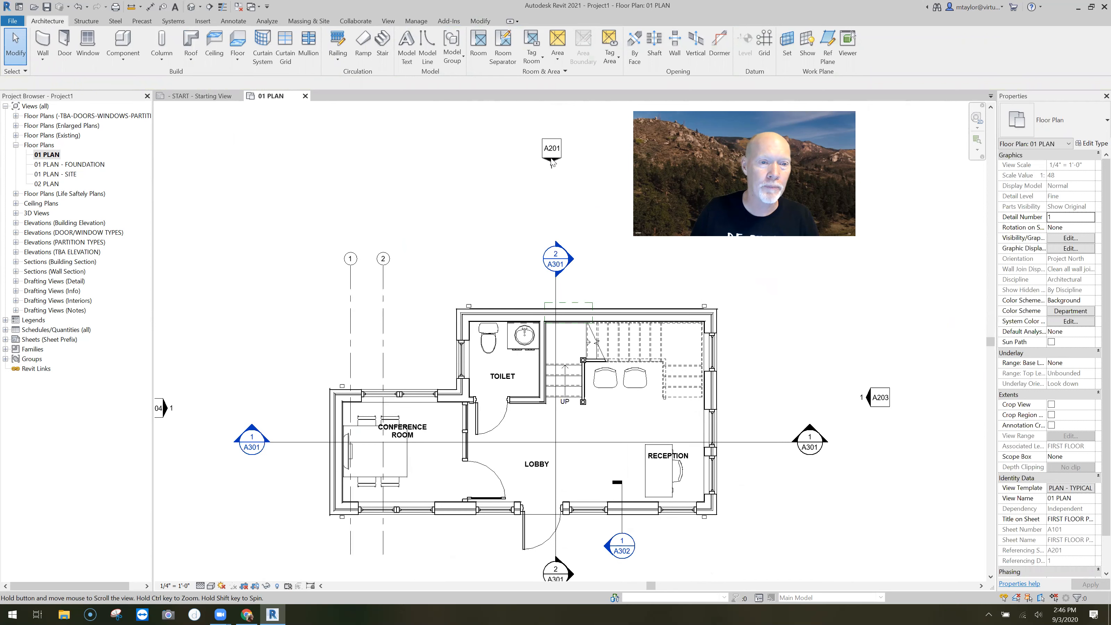
click(764, 49)
click(405, 259)
click(453, 548)
click(453, 259)
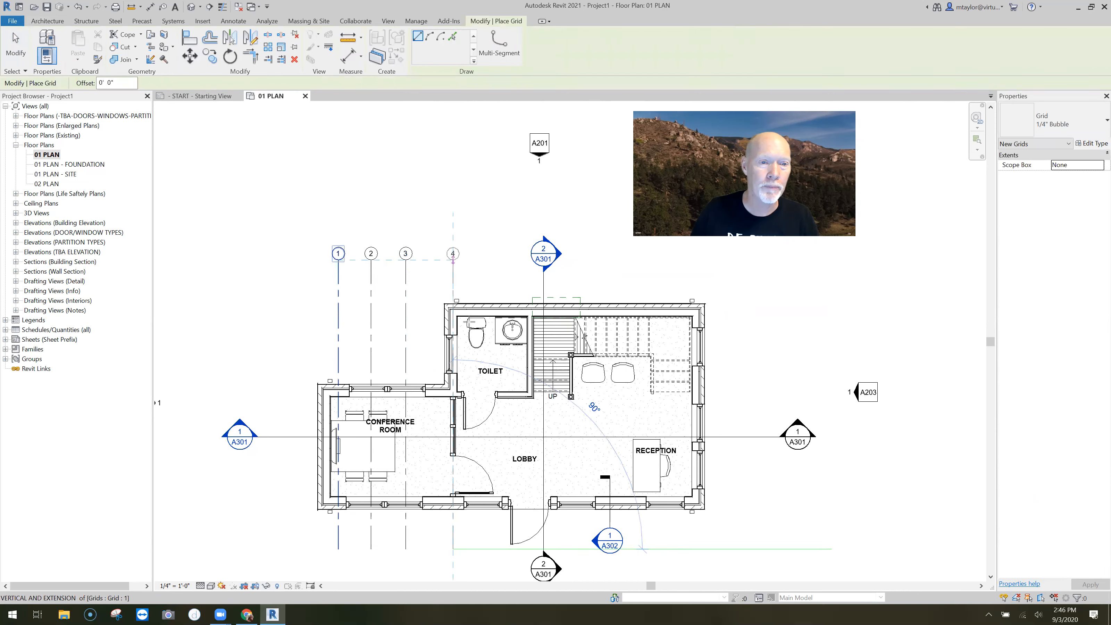
Draw a fifth grid line about 3'-6" east of the fourth with its head above the row, and a sixth with its head below it
click(494, 548)
click(499, 215)
click(574, 548)
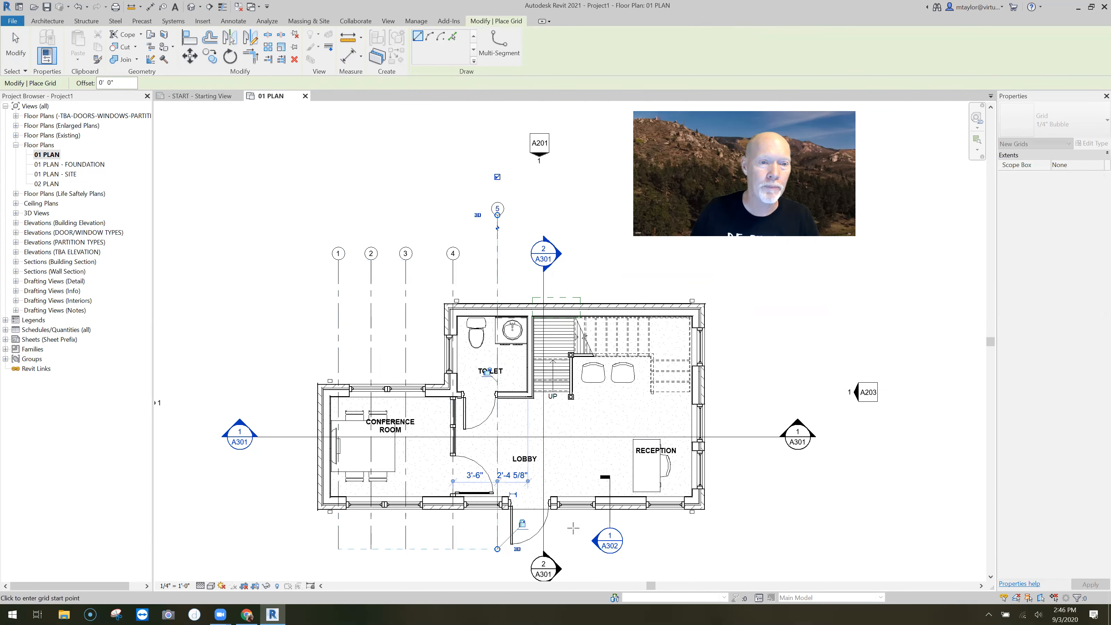
click(570, 548)
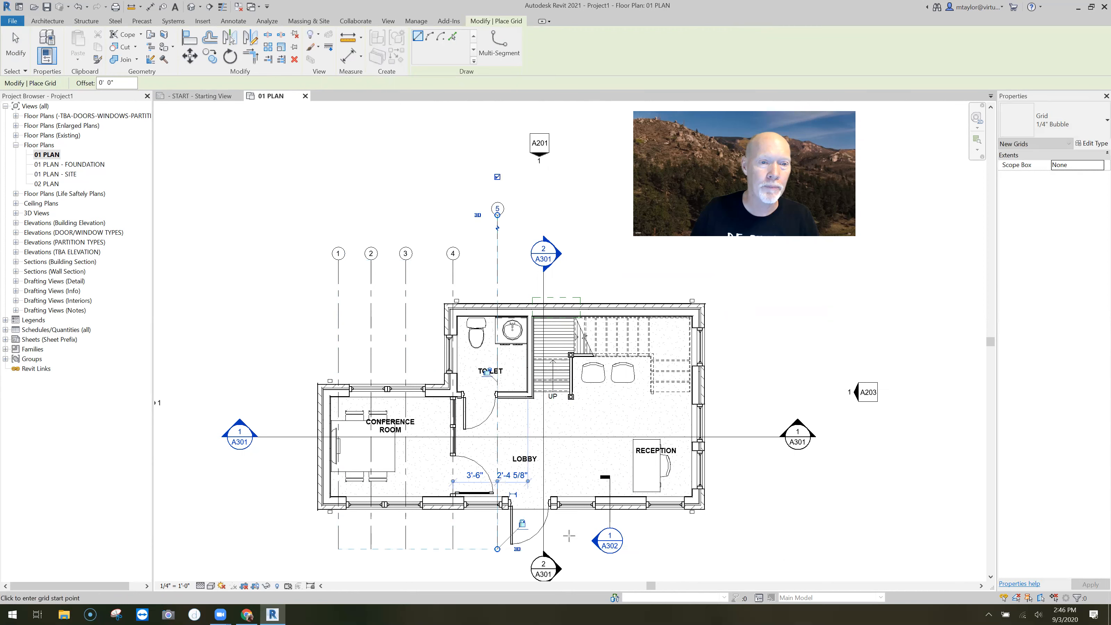
click(570, 288)
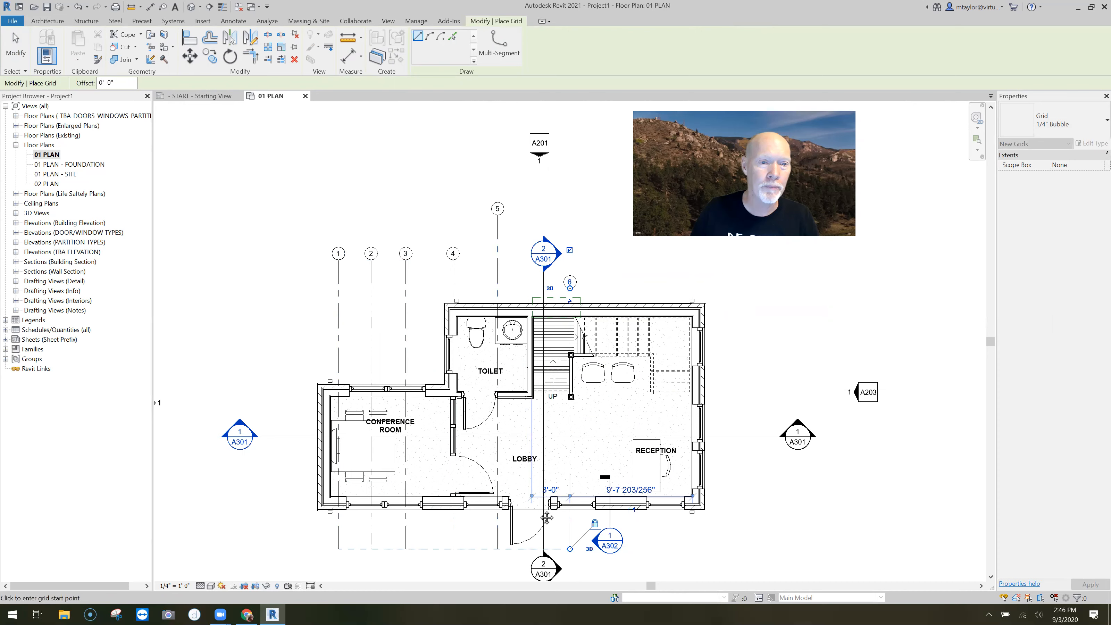
Draw a seventh grid line about 4'-0" from the east wall and an eighth along that wall, both aligned with the row of grid heads
middle_drag(643, 549, 540, 509)
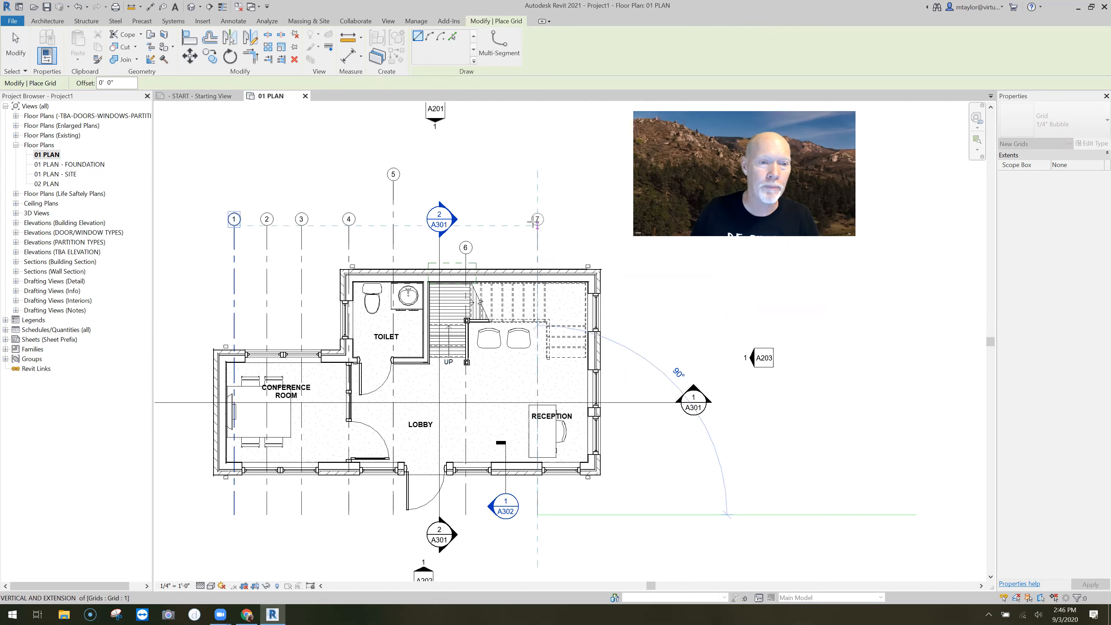
click(537, 225)
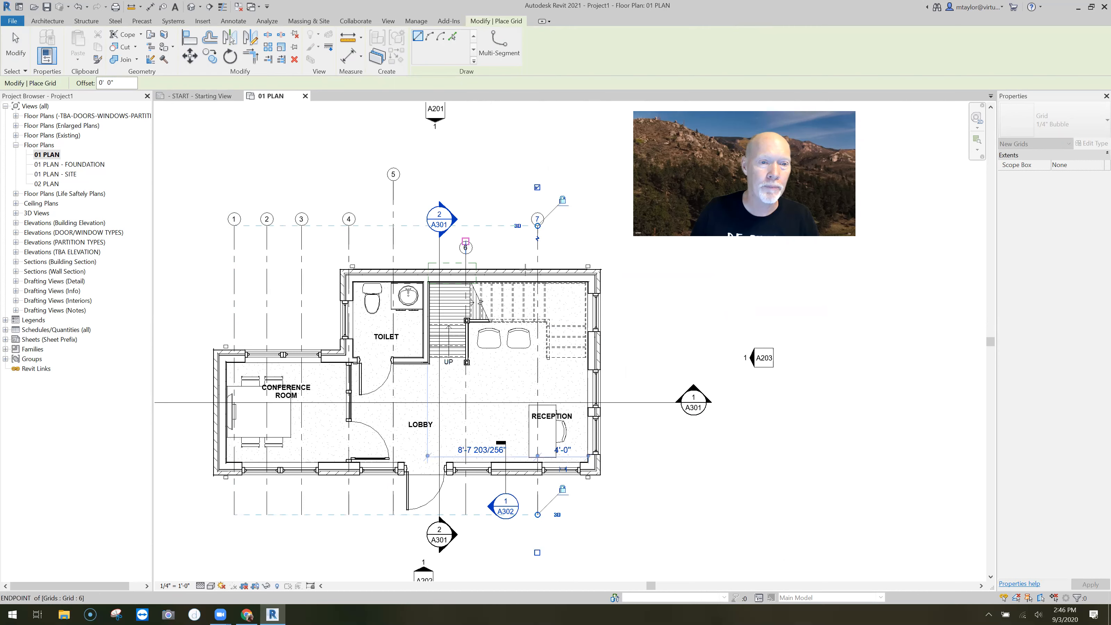
click(587, 515)
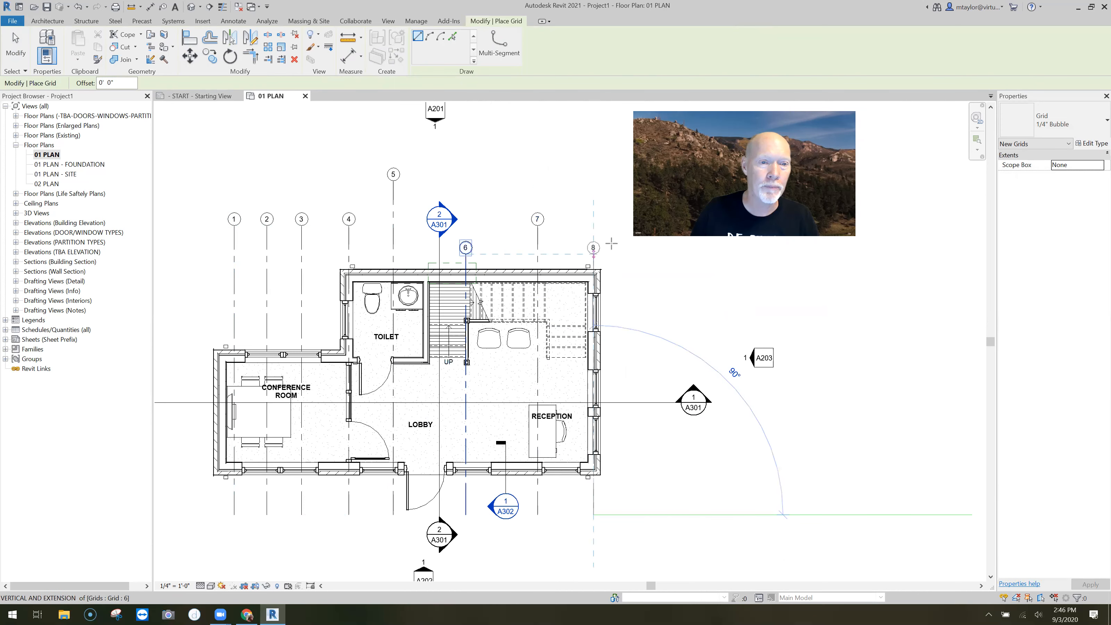
click(618, 230)
key(Escape)
key(Escape)
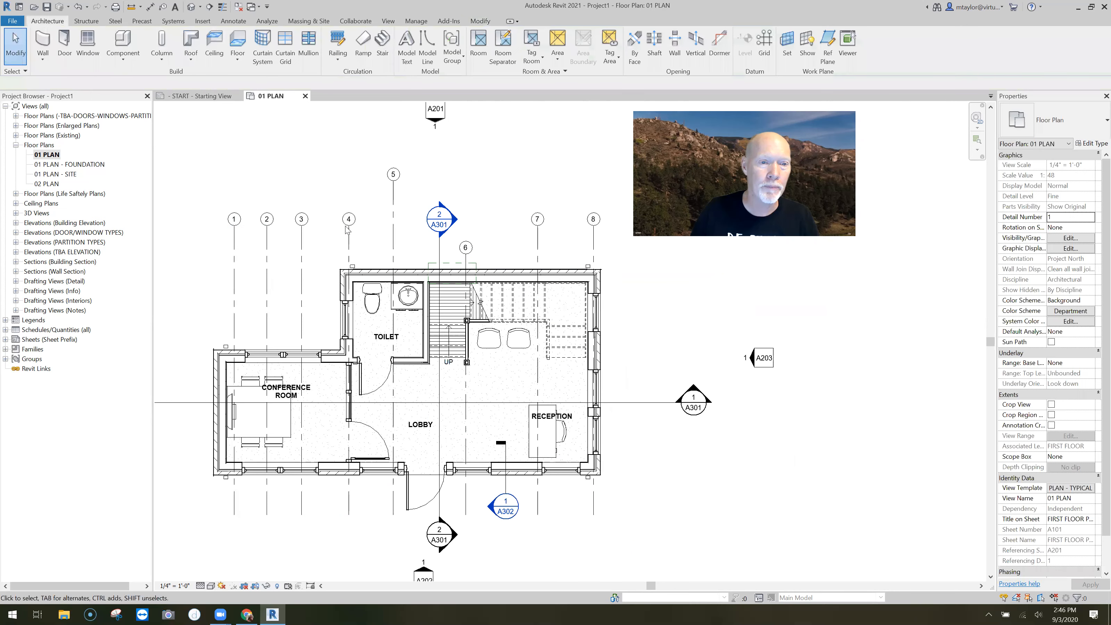
Lower the head of grid line 5 until it aligns and locks with the heads of the neighbouring grid lines
click(367, 254)
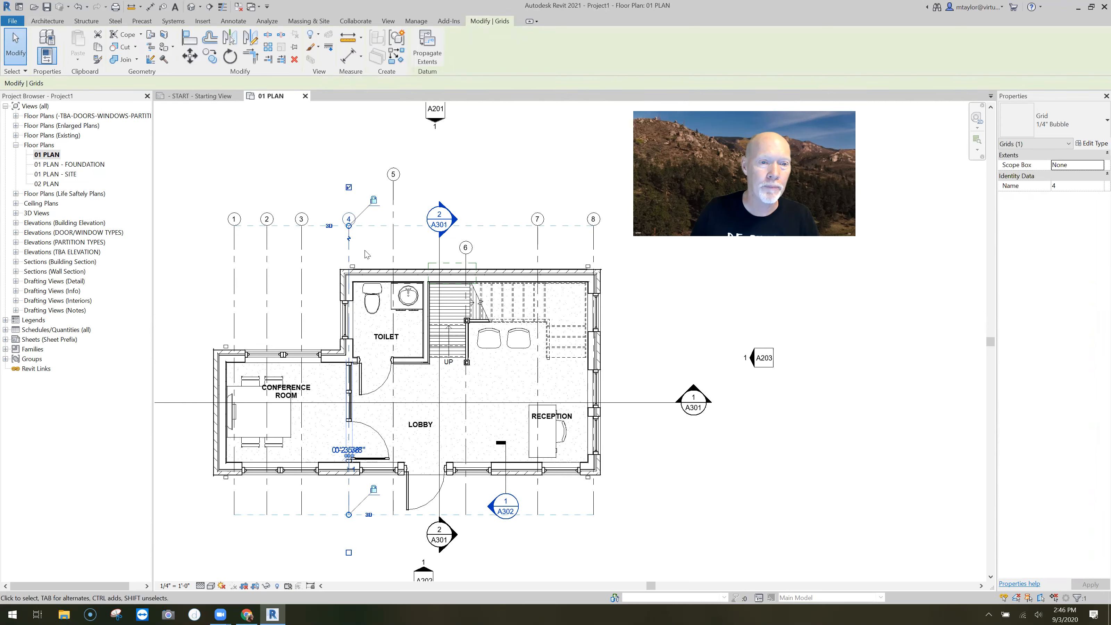
click(396, 245)
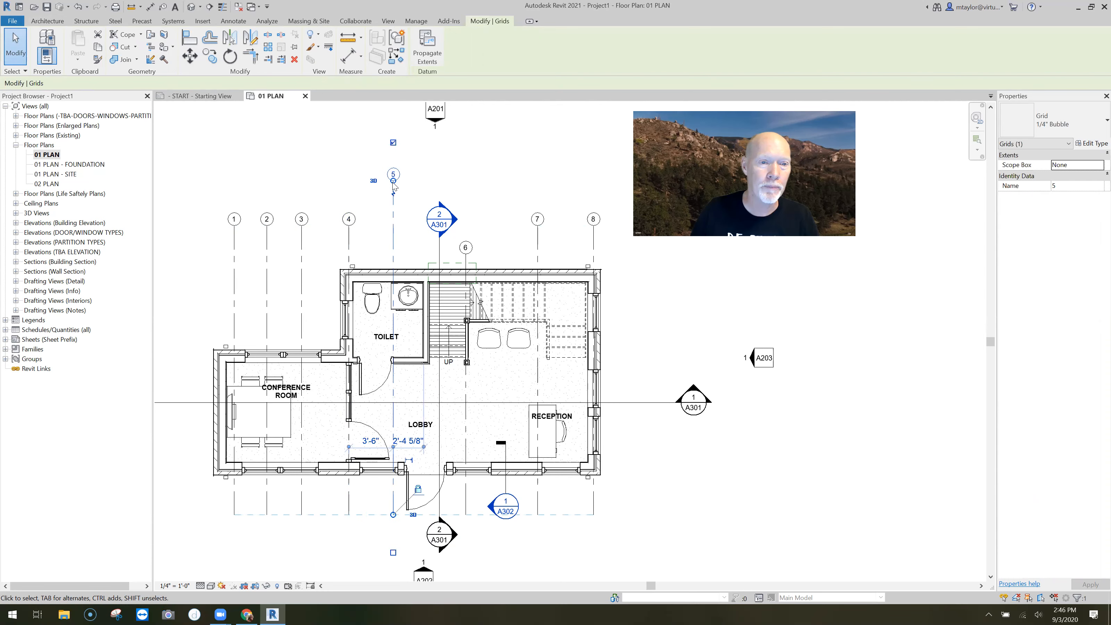
scroll(381, 192, up, 2)
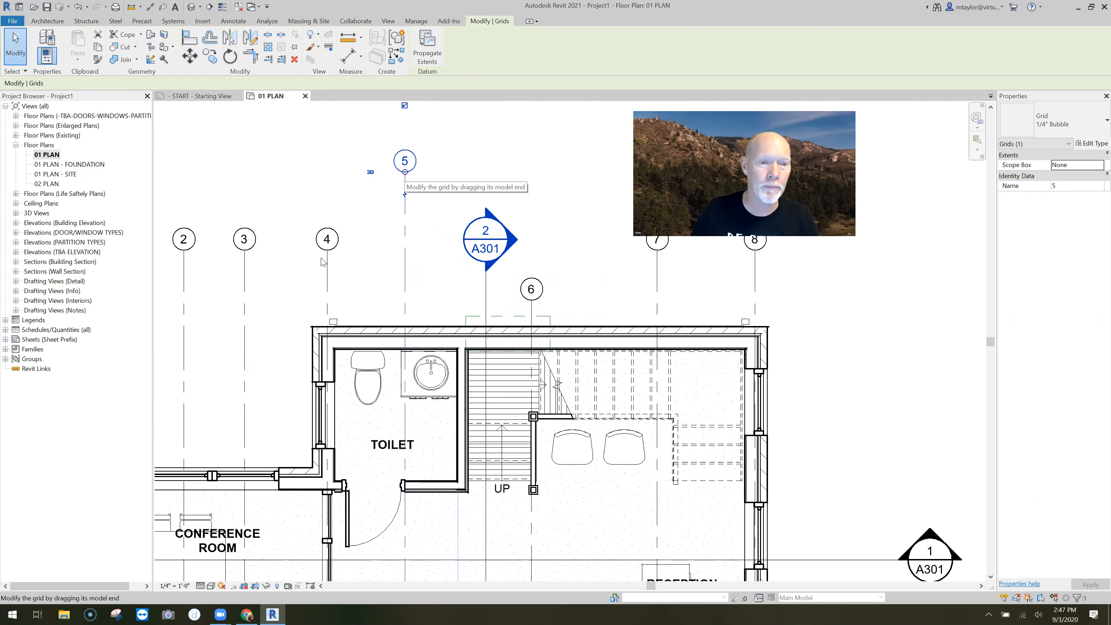
click(316, 246)
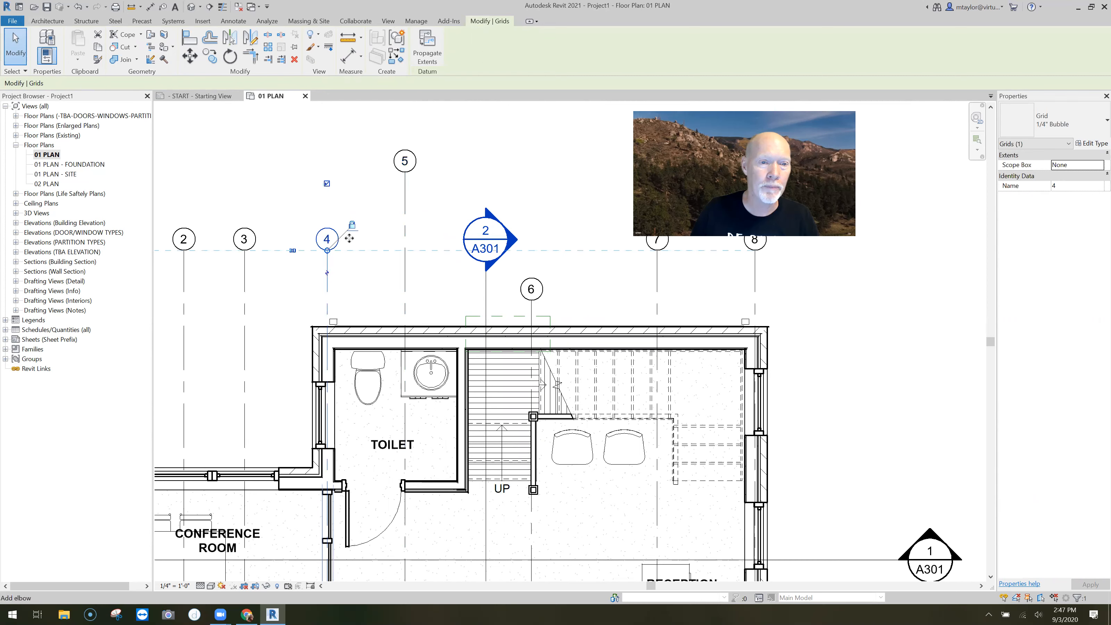
click(413, 147)
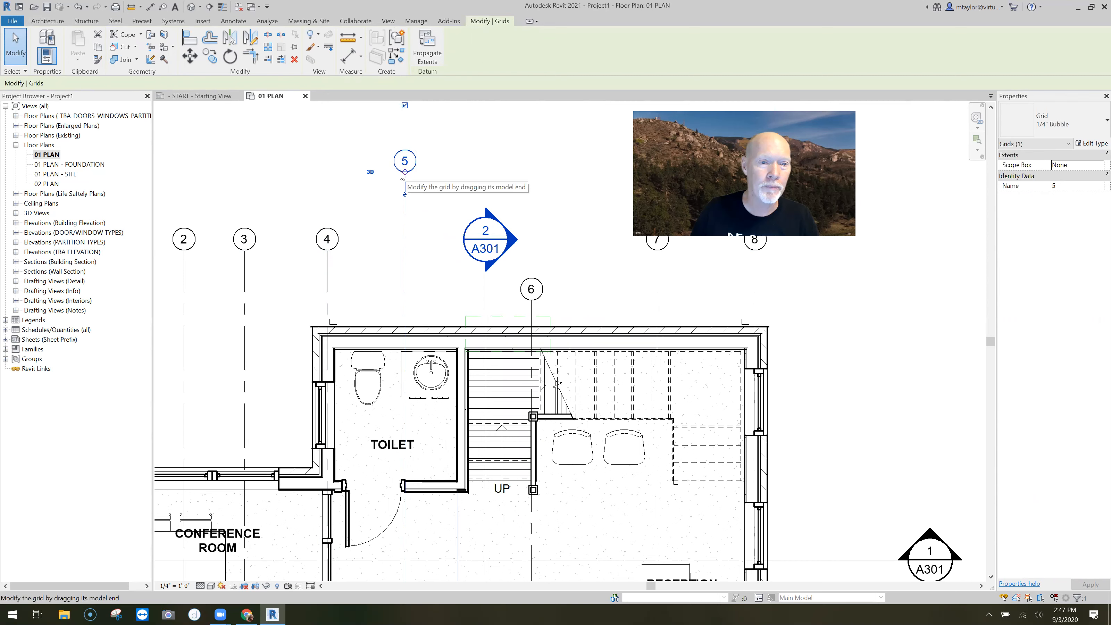
drag(406, 174, 405, 251)
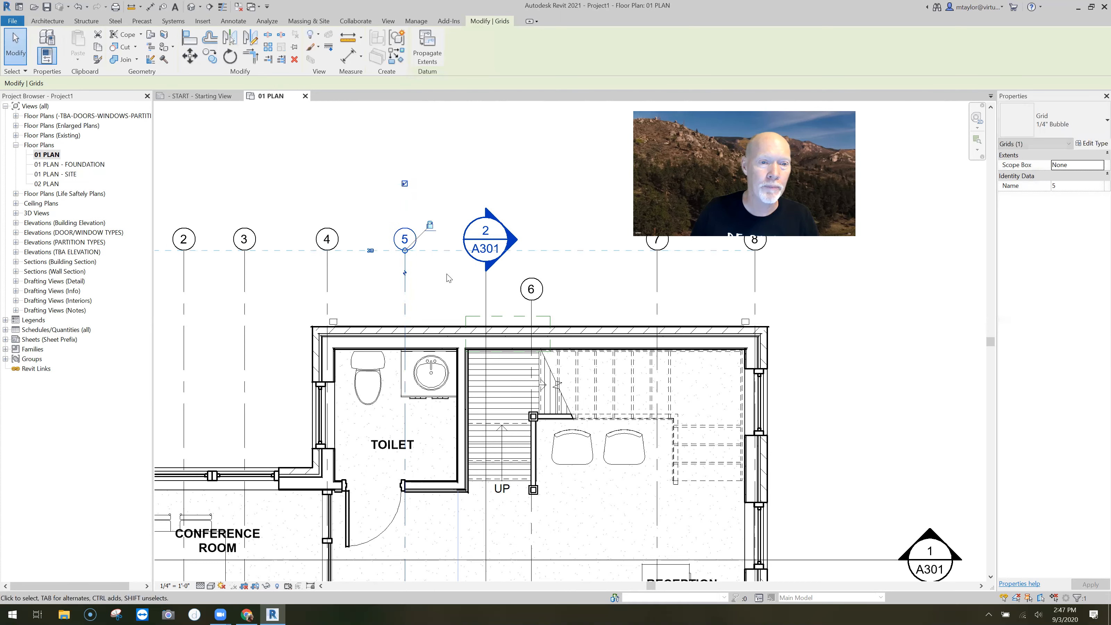
Raise the aligned row of grid heads above the section marker and extend grid line 6 to align with it
scroll(436, 277, down, 1)
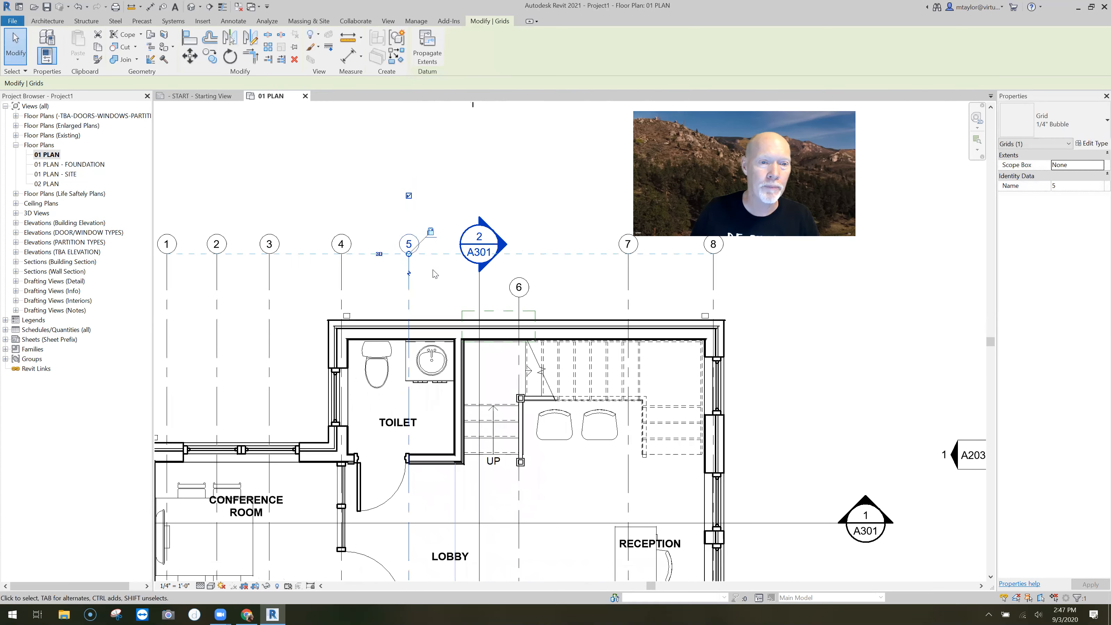
drag(409, 254, 409, 204)
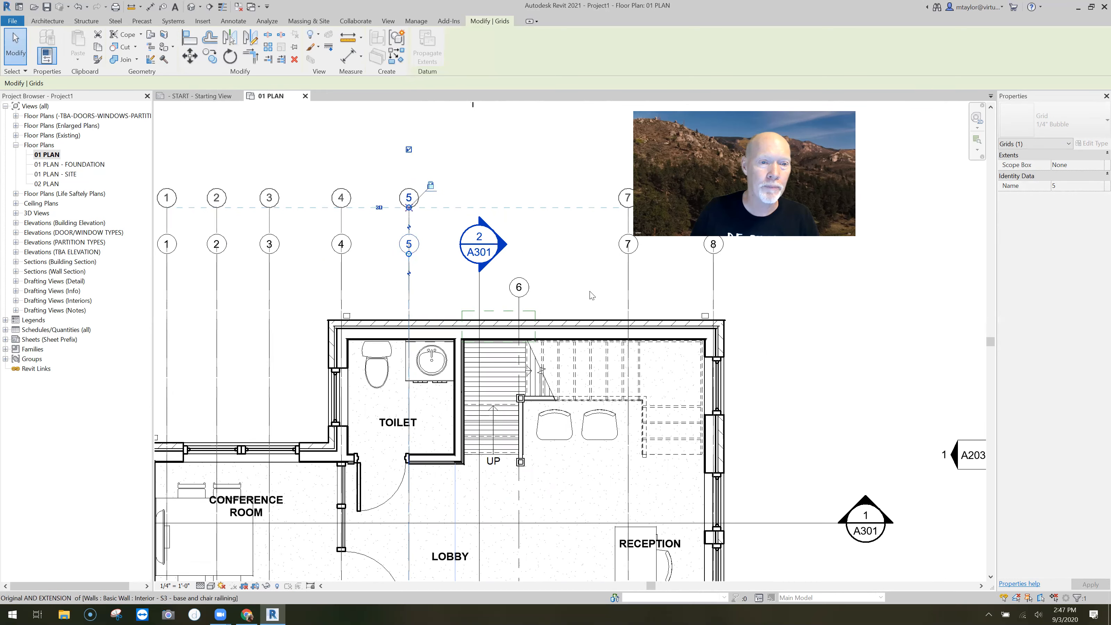
click(521, 299)
drag(519, 233, 519, 205)
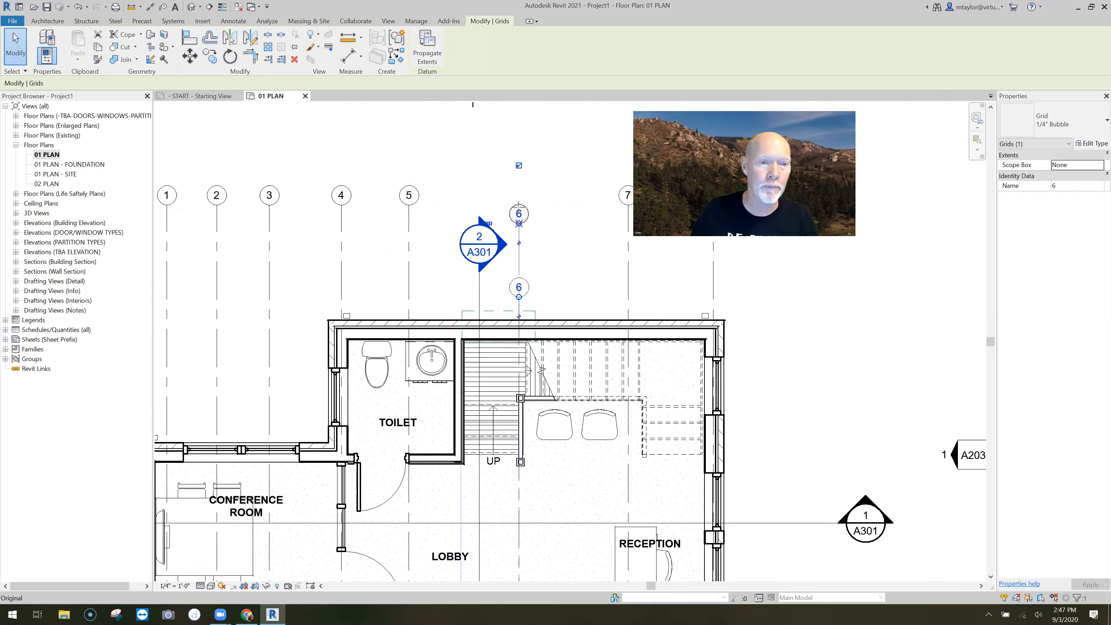
click(556, 274)
Dimension the outside width of the wider northern part of the building, from its west to its east exterior wall face, above the north wall
scroll(517, 274, down, 3)
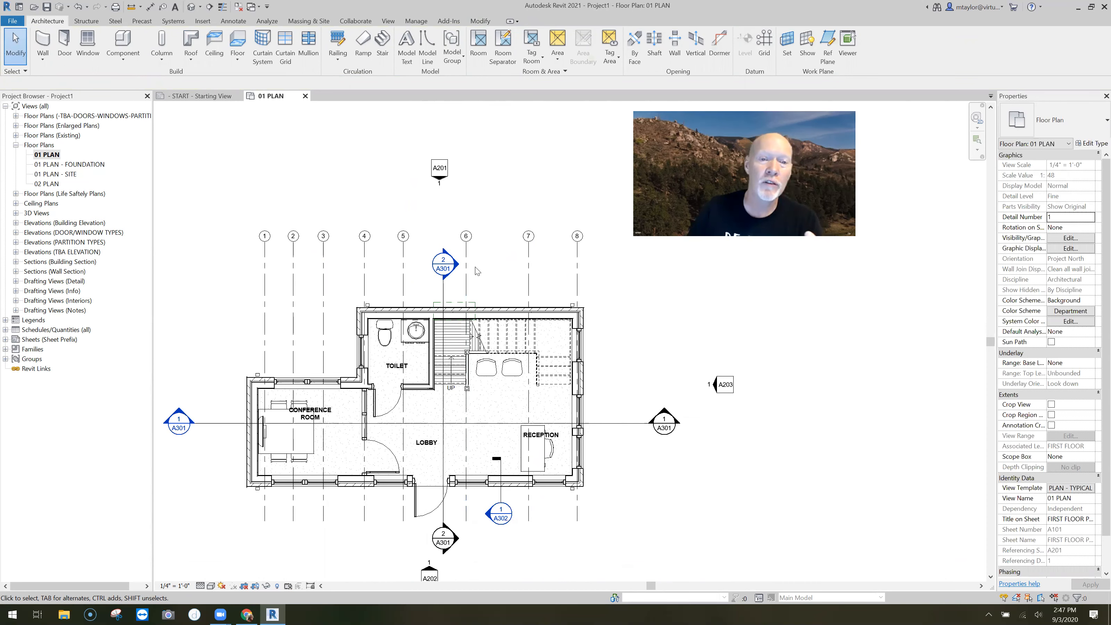
scroll(478, 273, up, 2)
scroll(476, 274, down, 2)
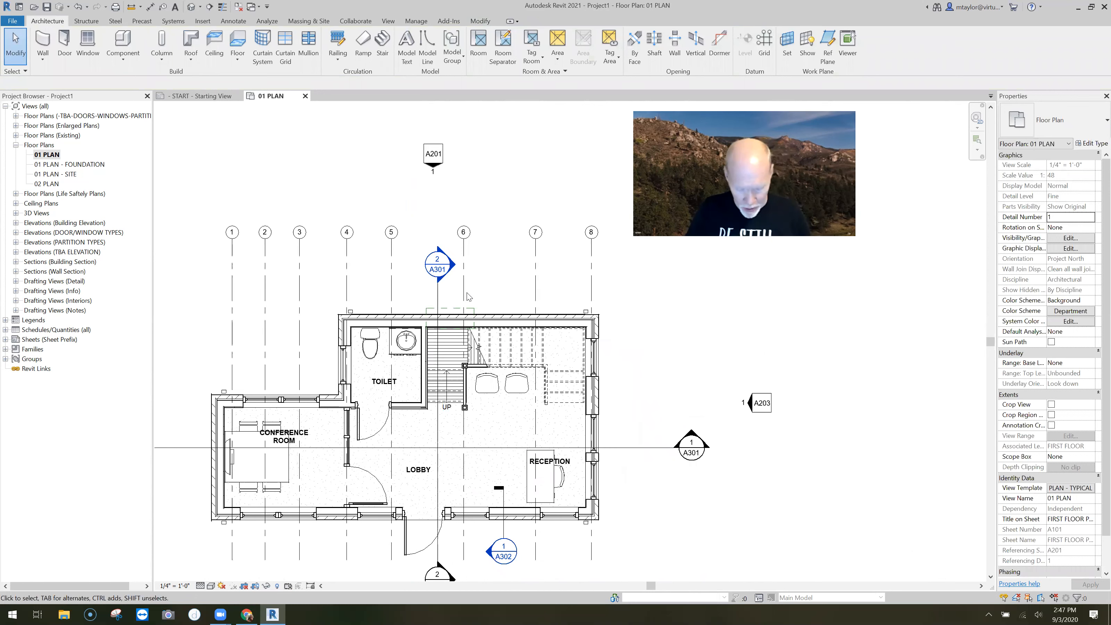
key(d)
key(i)
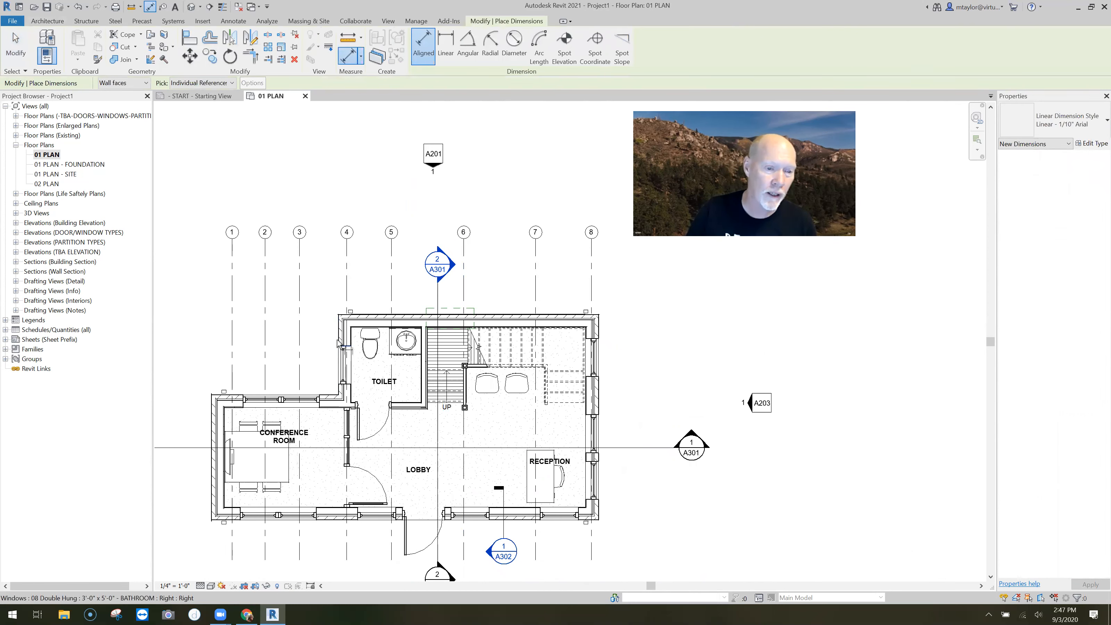
scroll(339, 346, up, 2)
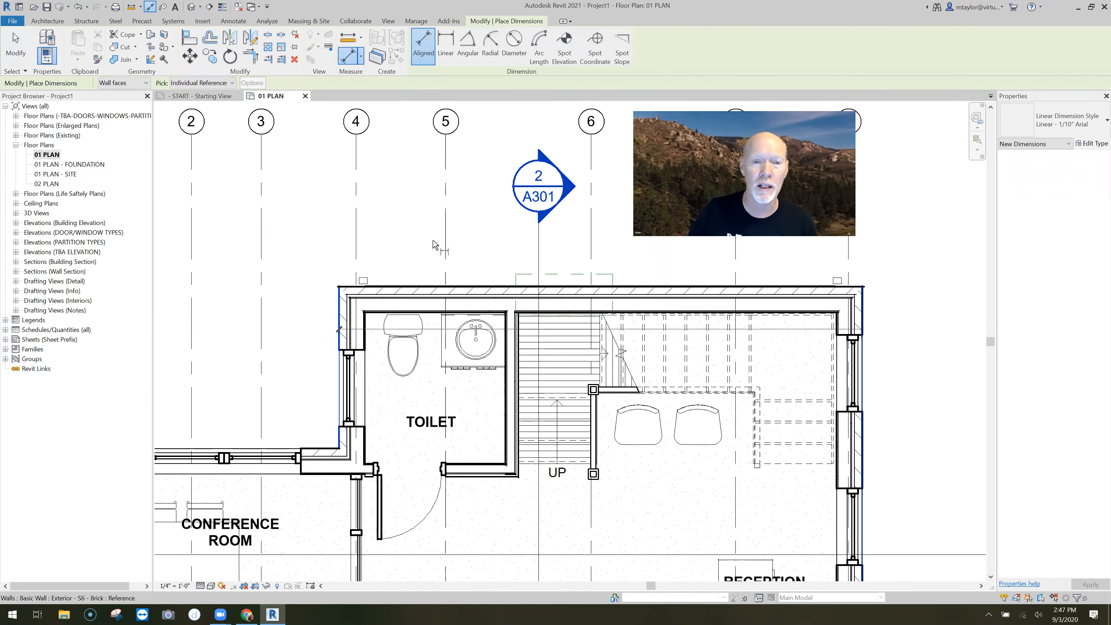
scroll(559, 244, down, 1)
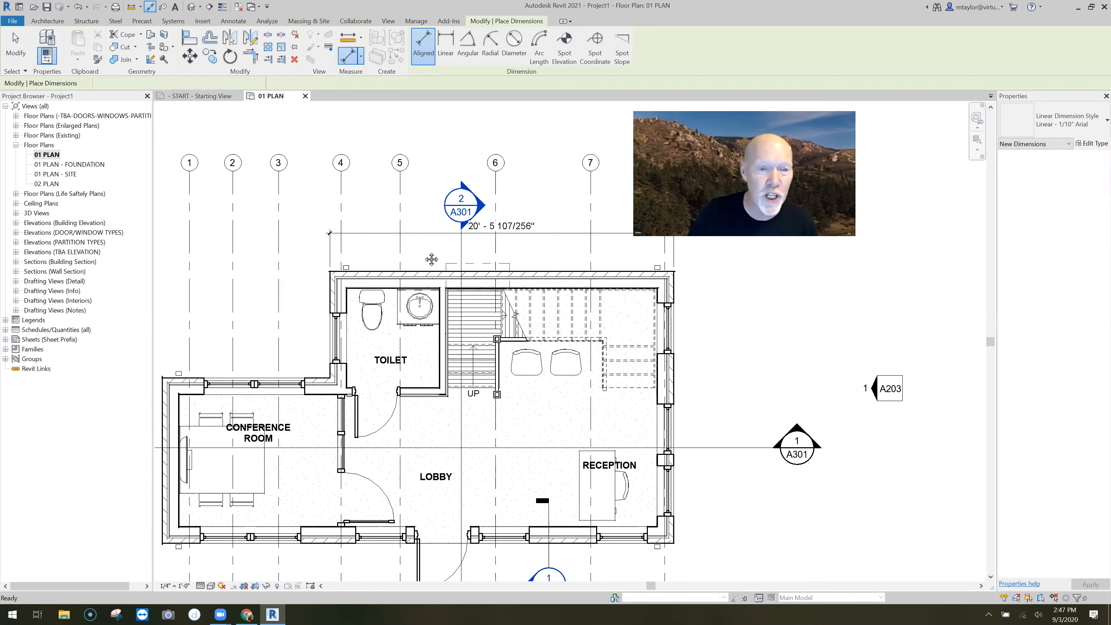
key(Escape)
key(Escape)
Move the east exterior wall by setting the outside width dimension above the north wall to 20'-8"
middle_drag(533, 301, 531, 300)
scroll(530, 301, up, 1)
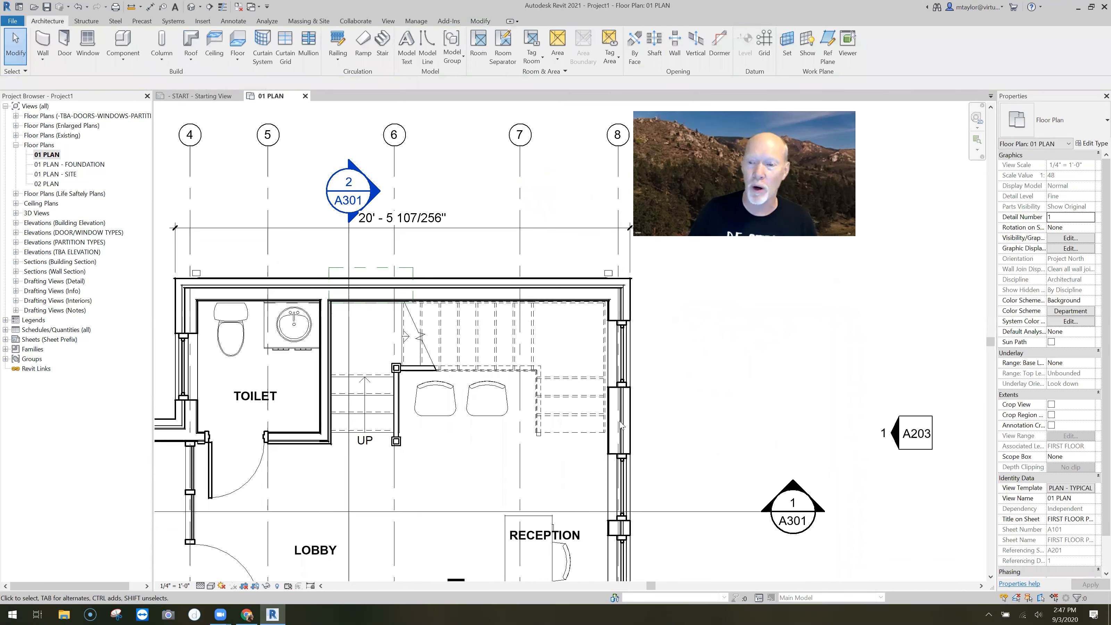
click(621, 425)
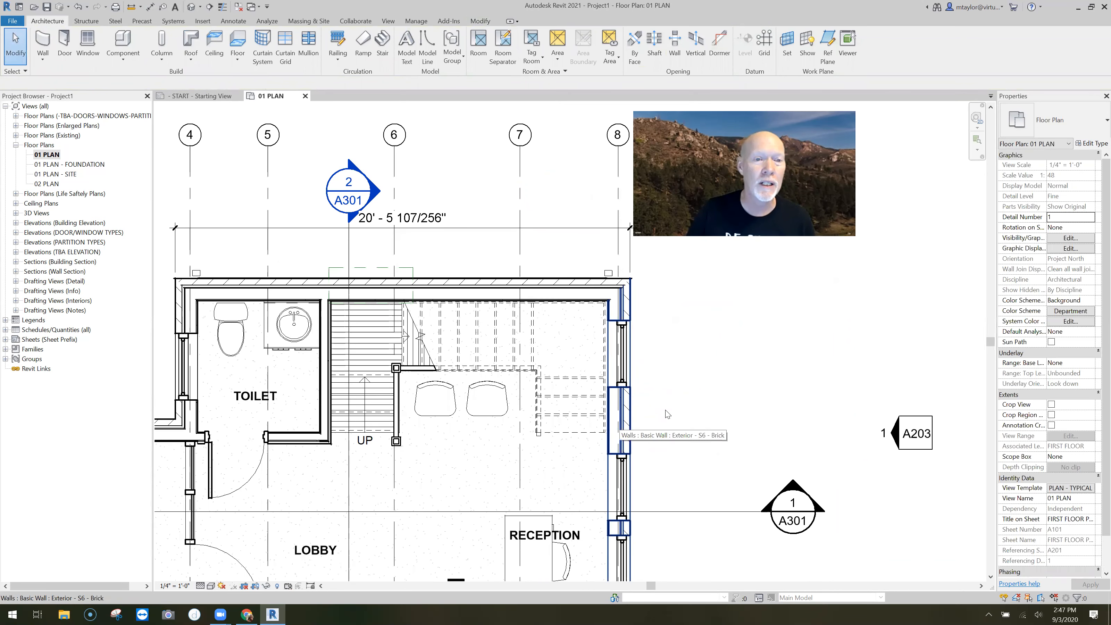
click(419, 218)
text(20 8)
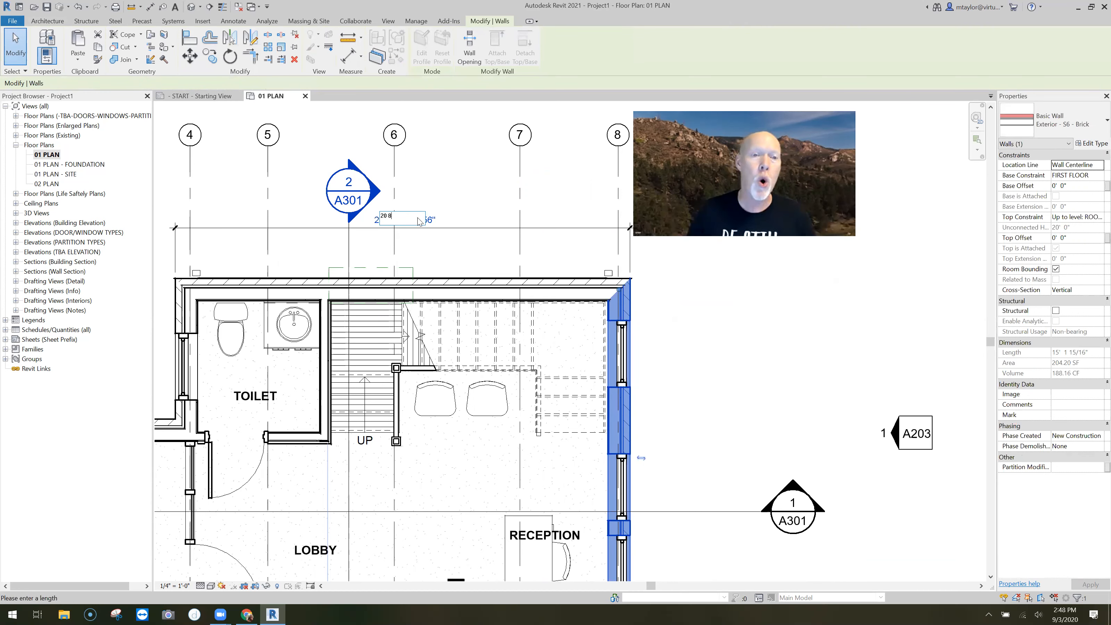
key(Return)
key(Escape)
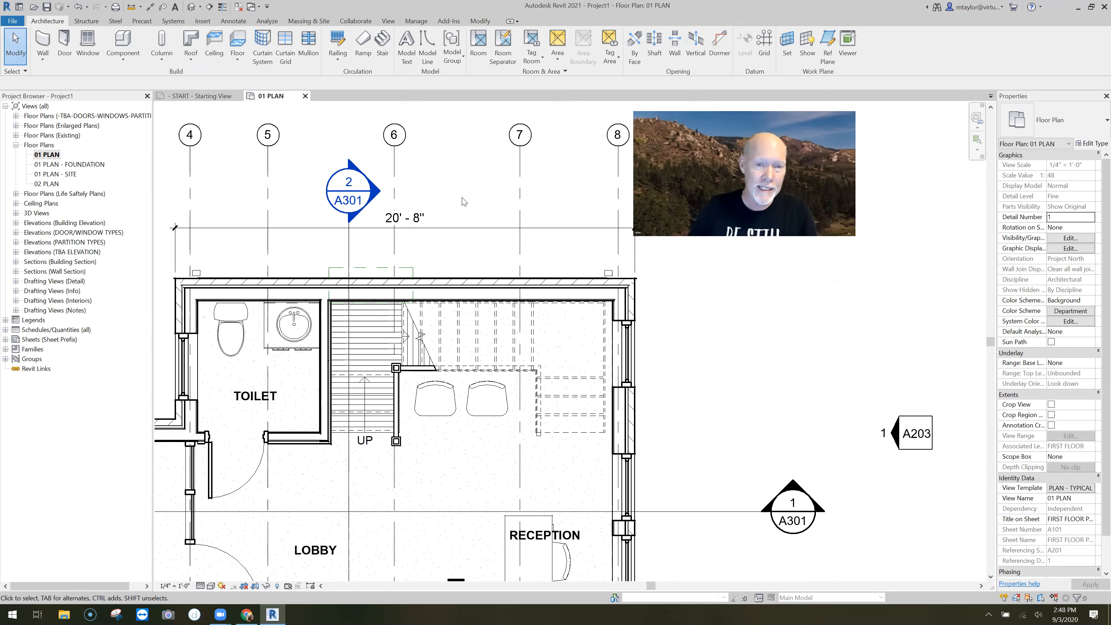
Move grid line 5 east to about 0'-3 3/4" past the wall between the toilet and the stair
scroll(477, 195, down, 2)
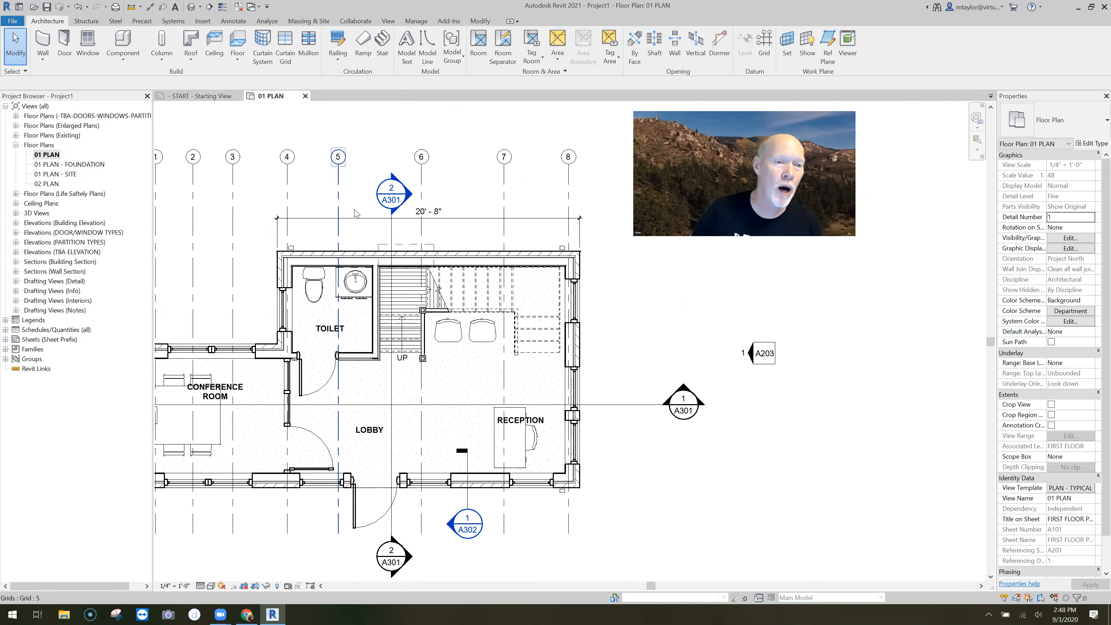
click(338, 205)
drag(338, 204, 383, 205)
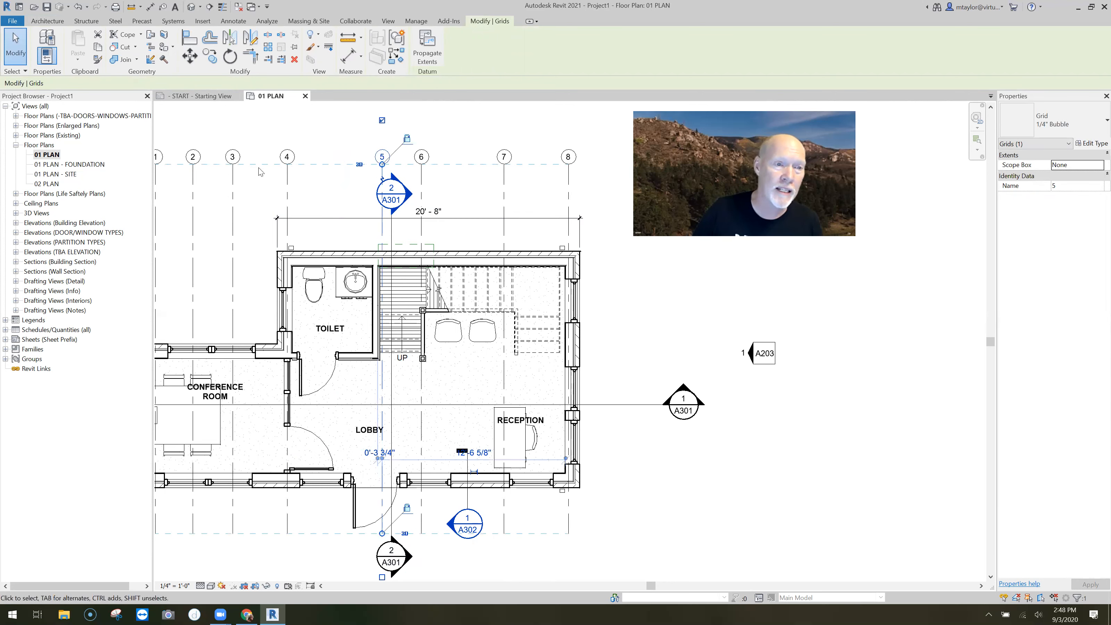
Lower the aligned row of grid heads so that head 5 overlaps the 2/A301 section marker
click(287, 169)
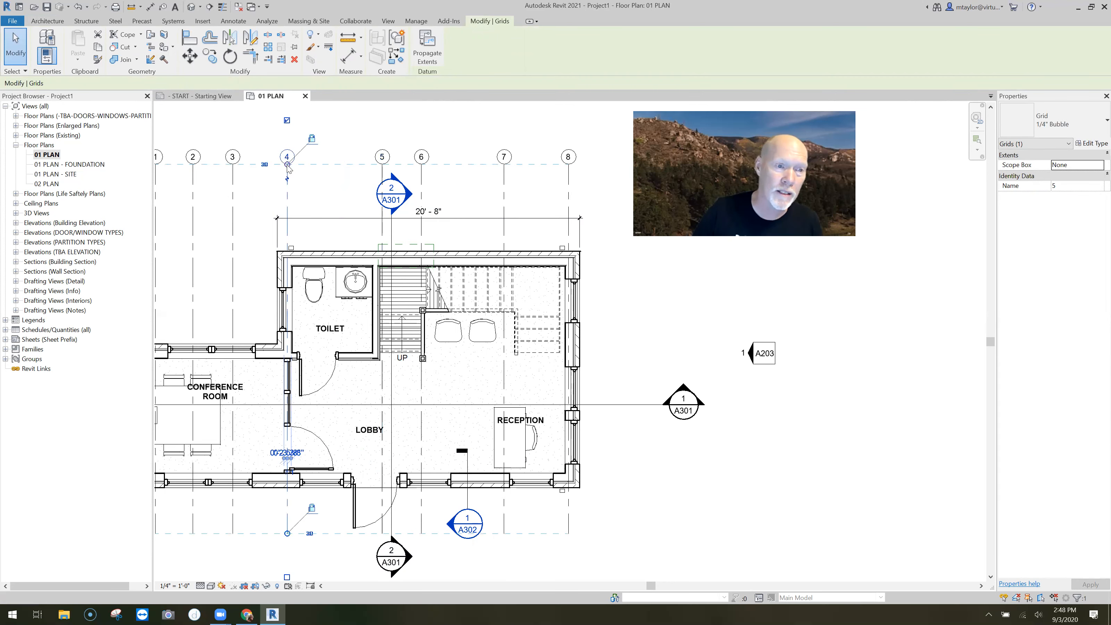
drag(287, 172, 285, 200)
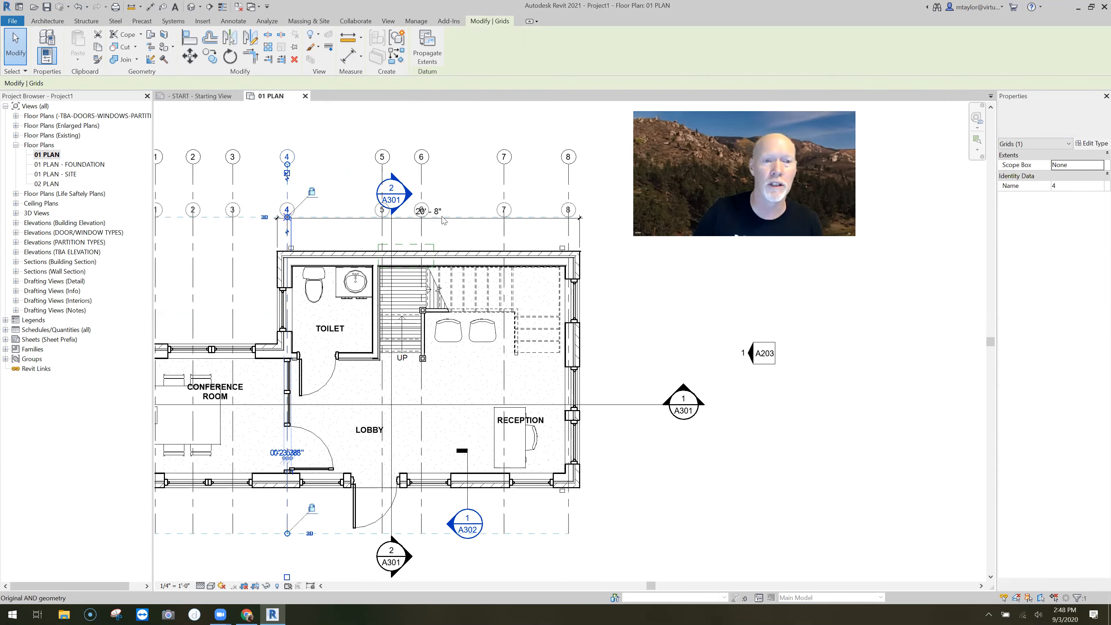
click(455, 155)
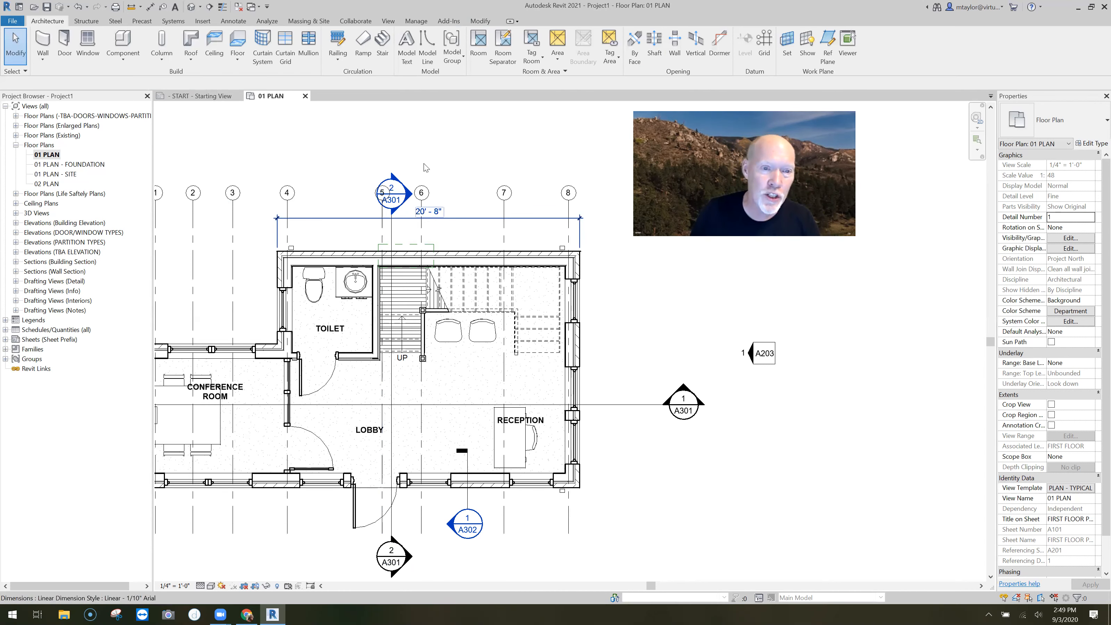
Try raising grid line 5's locked head above the section marker together with the row, and undo the move
click(382, 206)
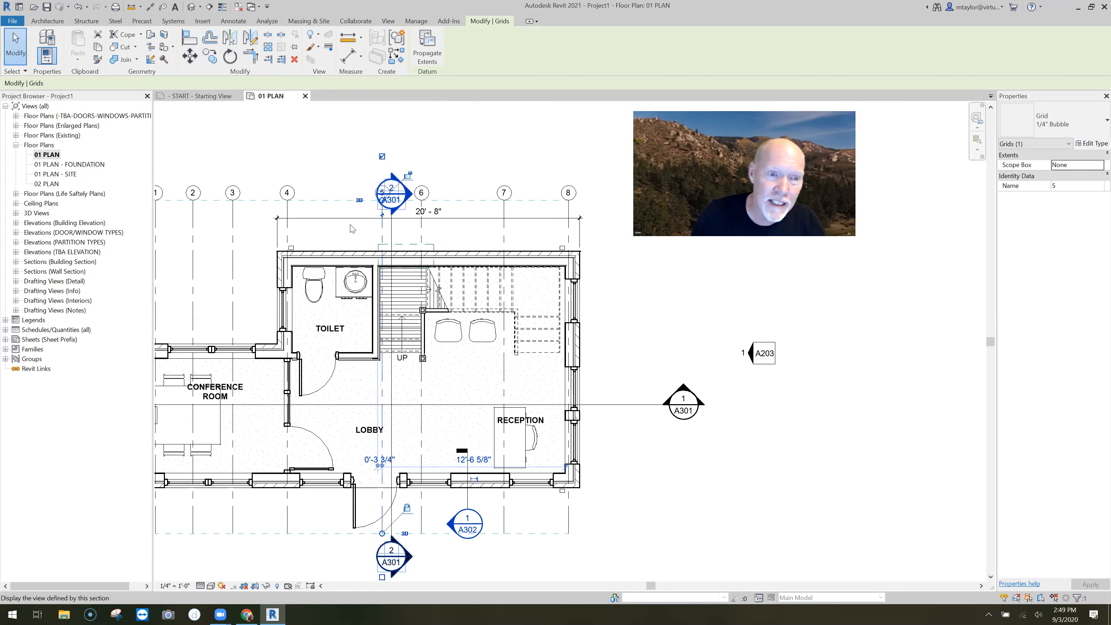
scroll(383, 200, up, 4)
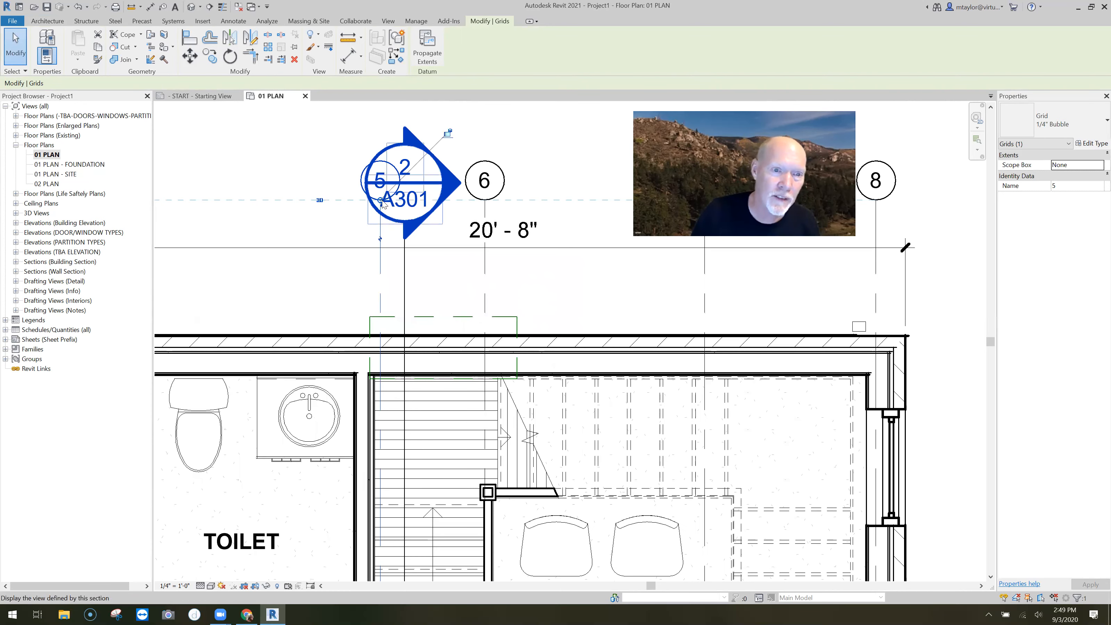
scroll(380, 202, up, 5)
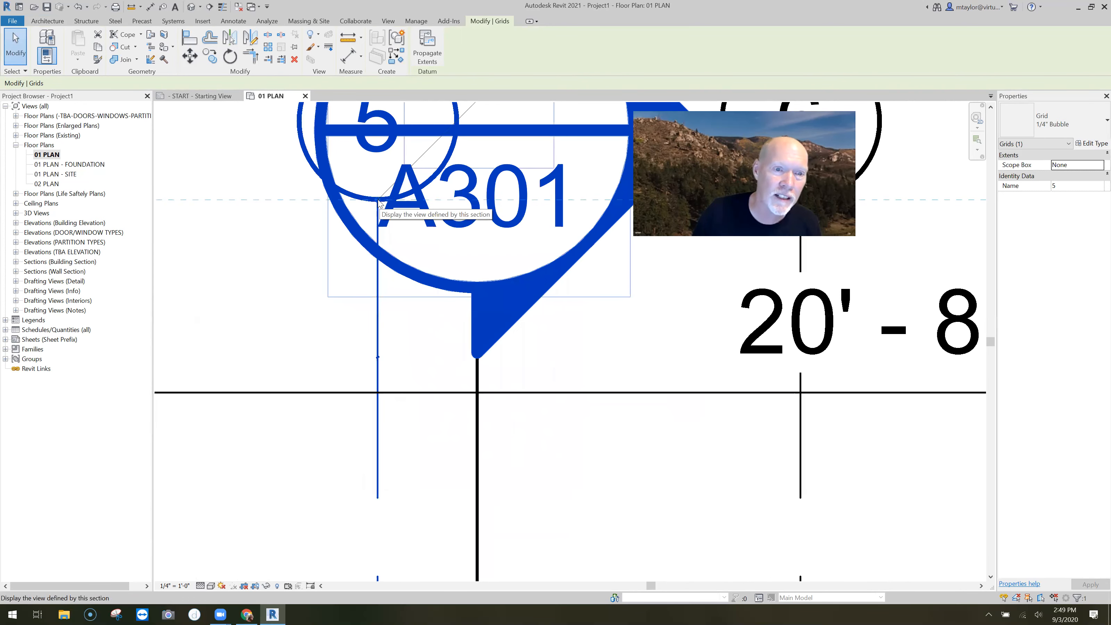
scroll(380, 202, down, 3)
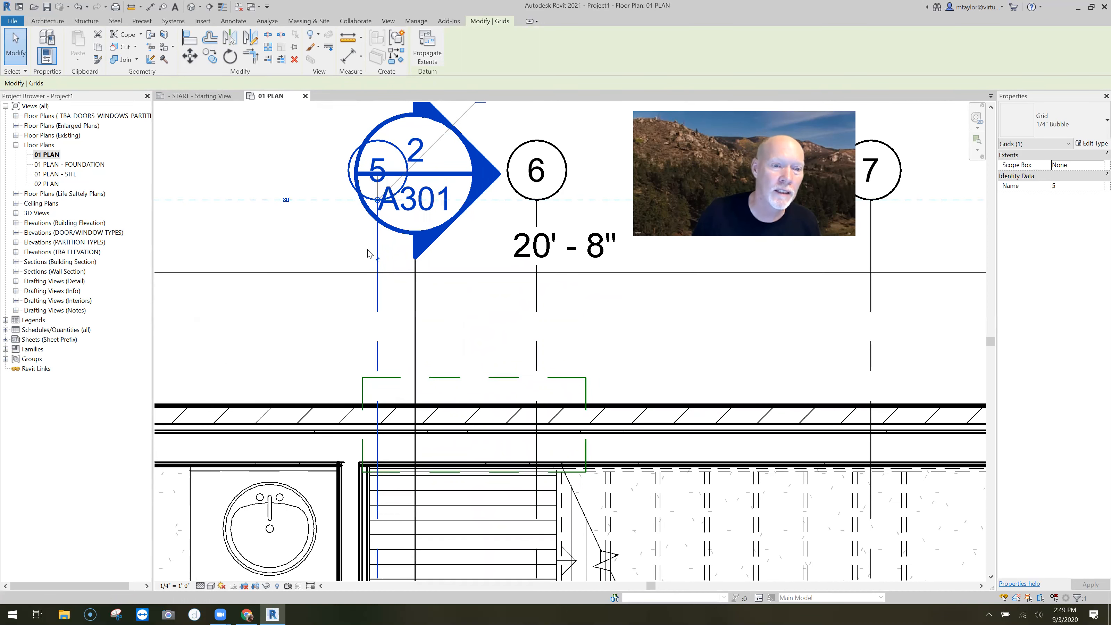
key(Escape)
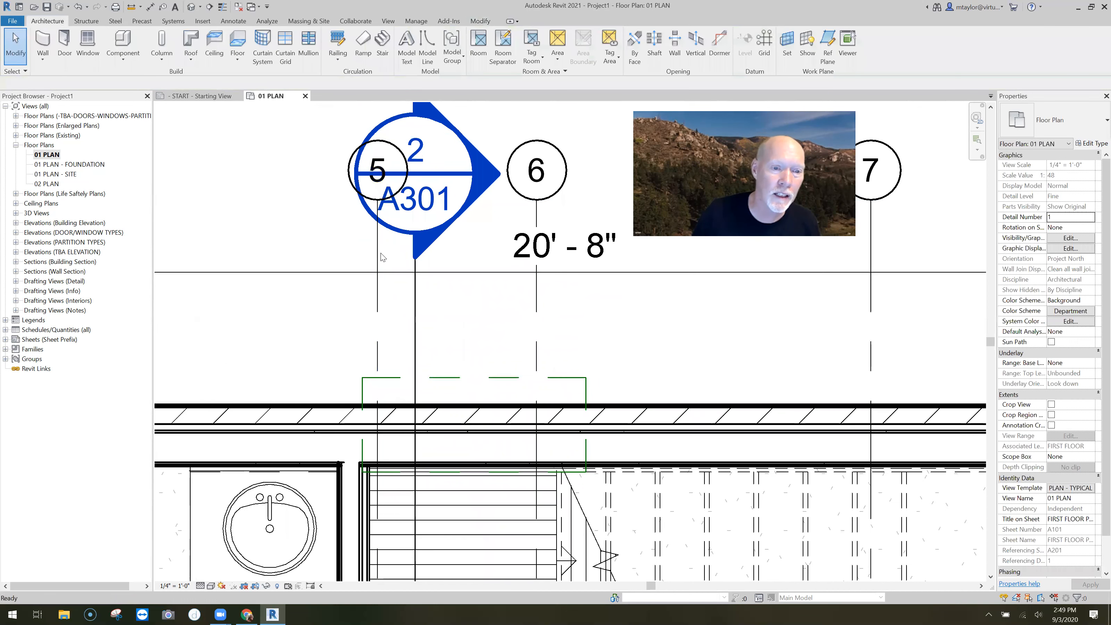
click(378, 203)
drag(378, 199, 383, 112)
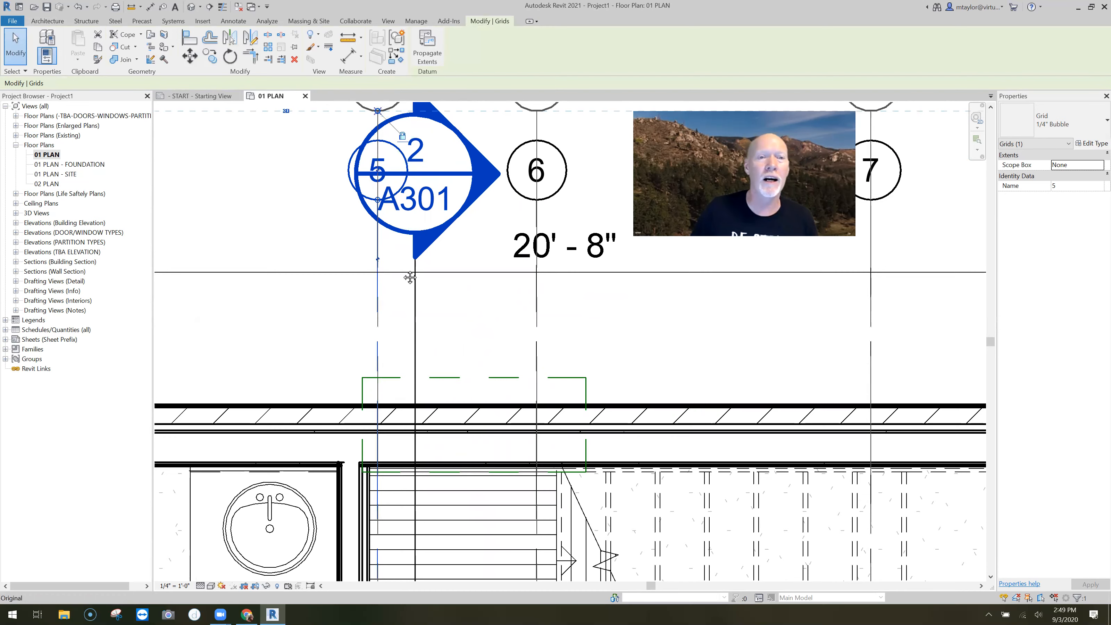
scroll(410, 278, down, 2)
middle_drag(404, 217, 403, 319)
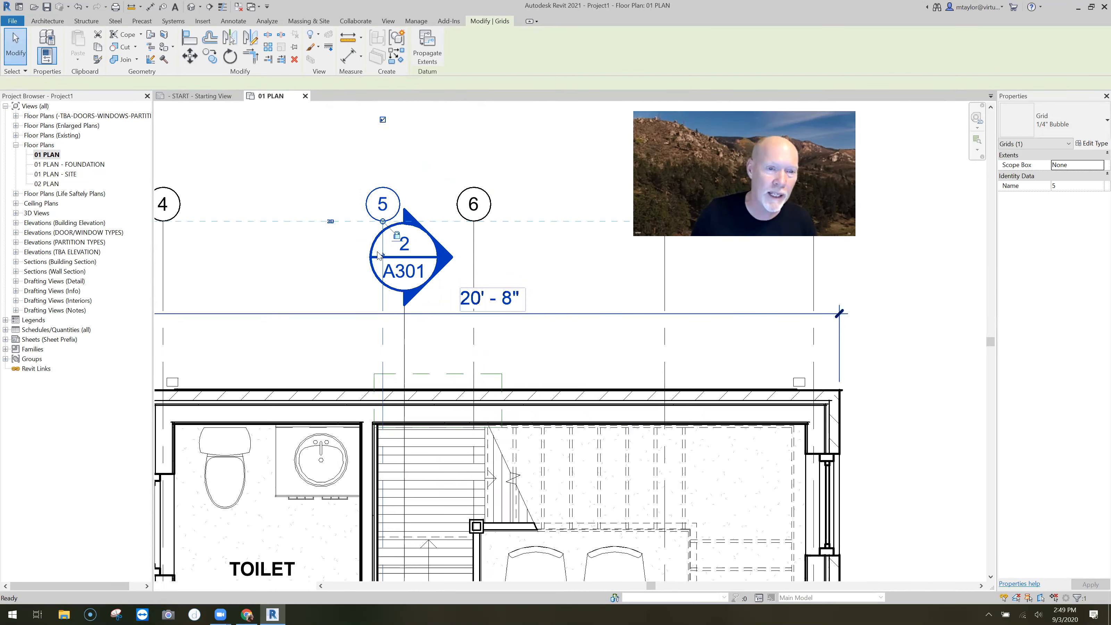
key(ctrl+z)
Unlock grid line 5's head from the row and raise it alone above the 2/A301 section marker
click(406, 179)
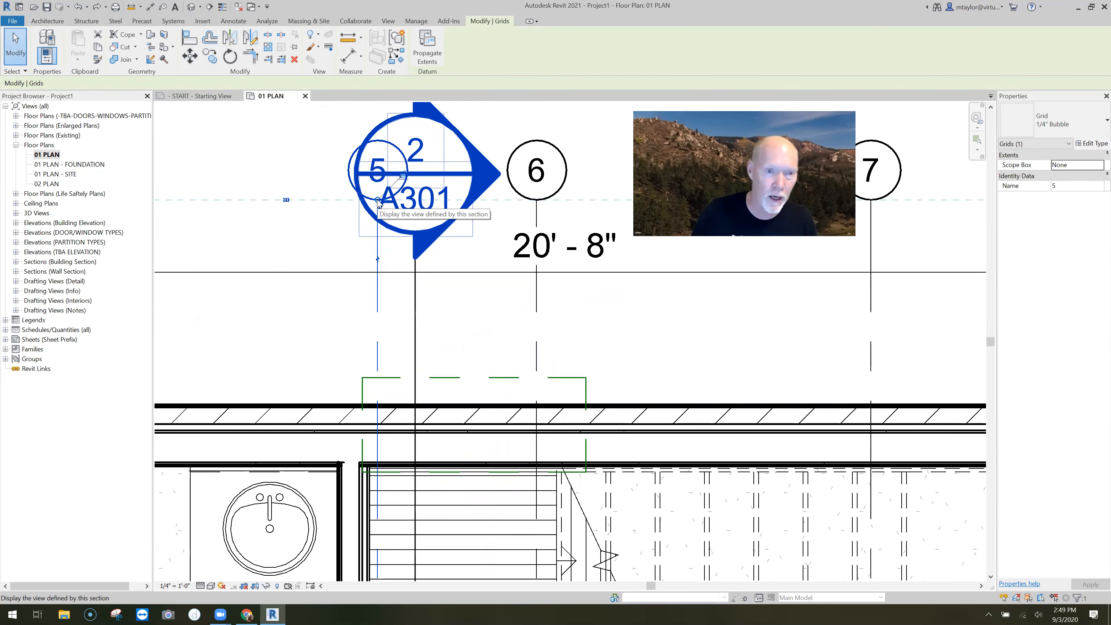
drag(379, 178, 391, 155)
scroll(385, 223, down, 2)
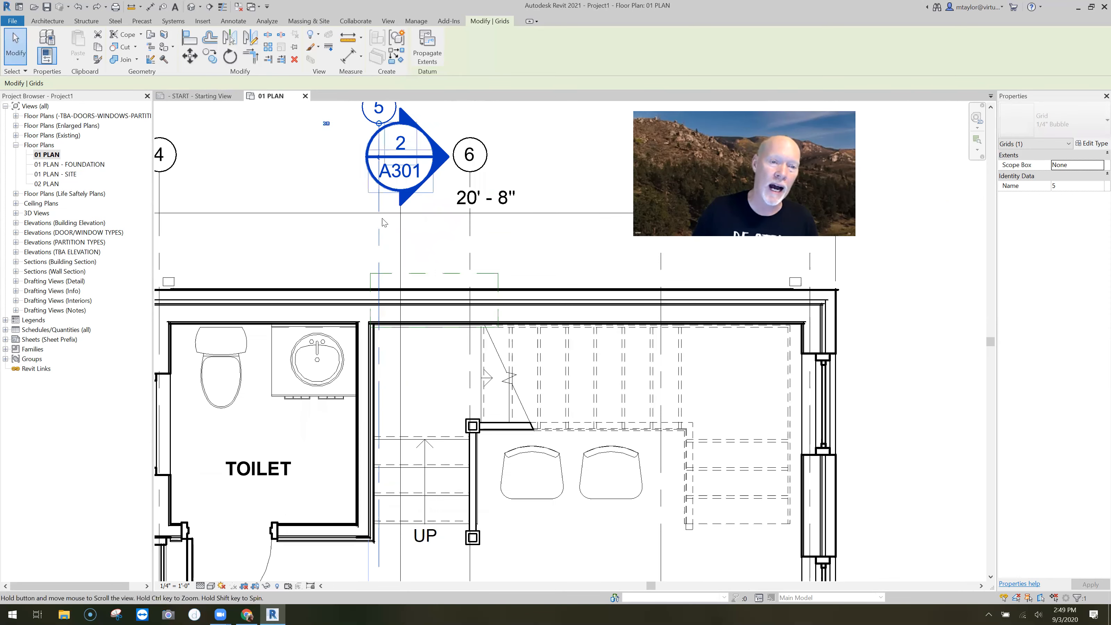
middle_drag(380, 124, 382, 221)
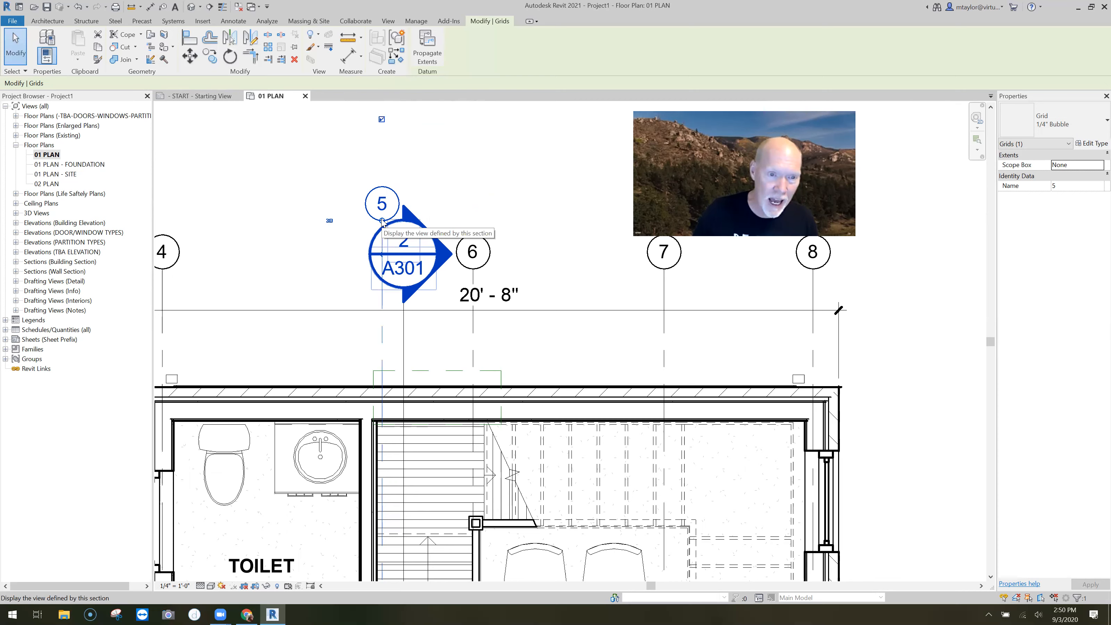
drag(382, 222, 417, 189)
click(433, 185)
scroll(432, 185, down, 3)
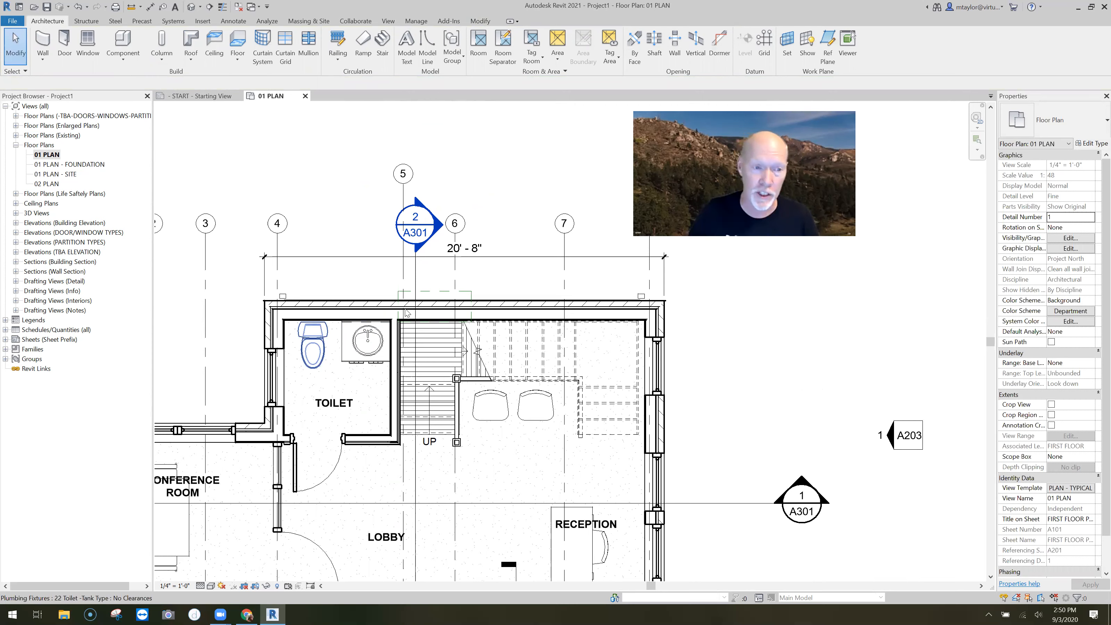
scroll(336, 271, down, 1)
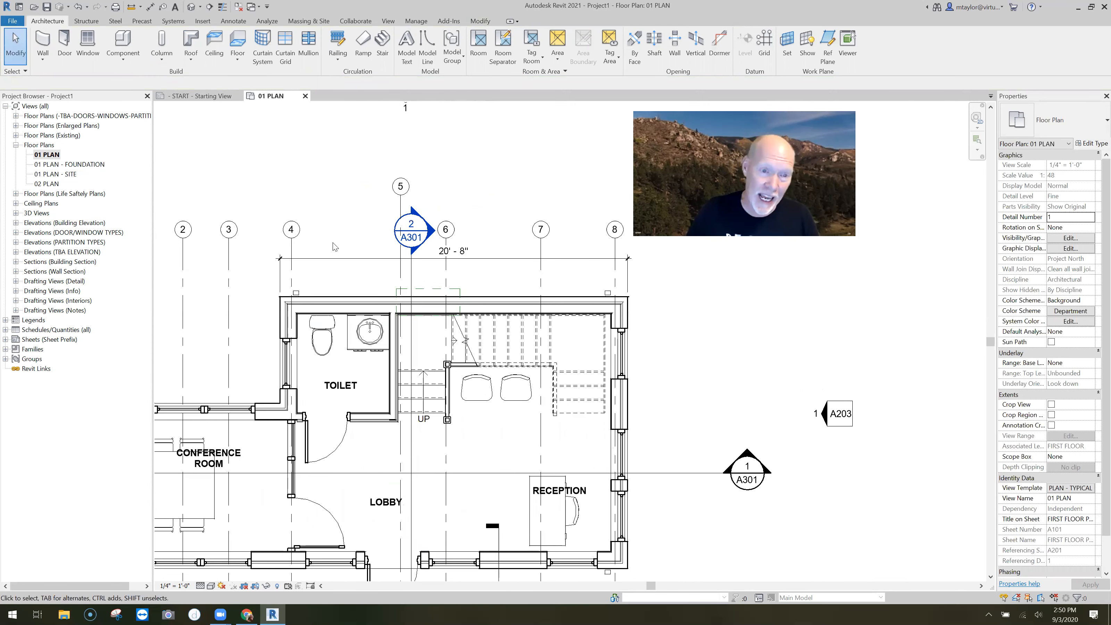
scroll(368, 259, down, 1)
click(499, 237)
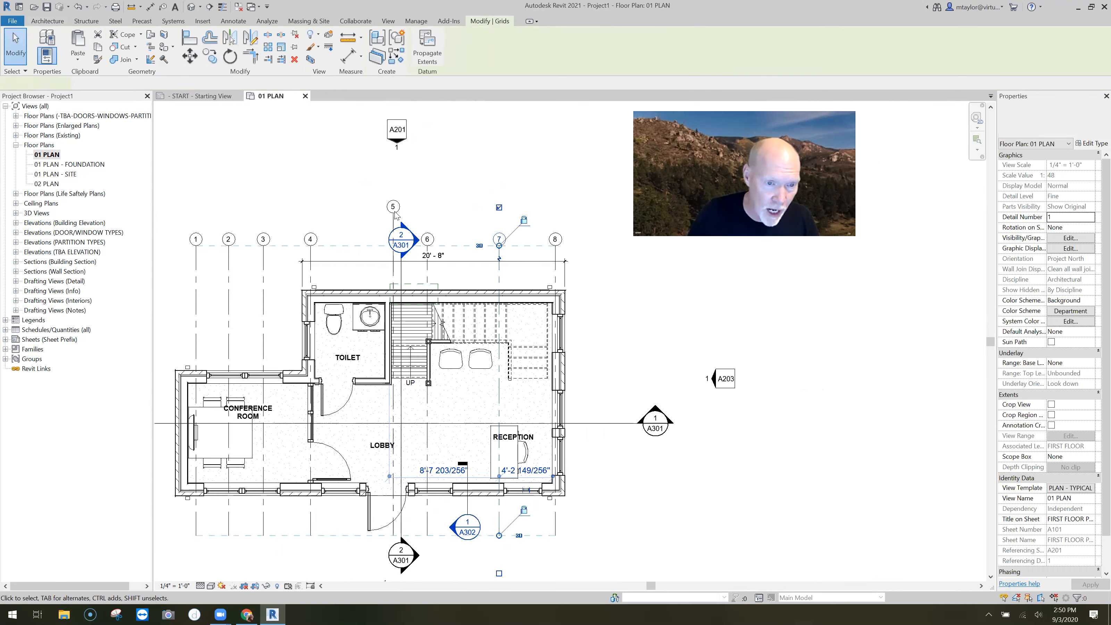
click(395, 215)
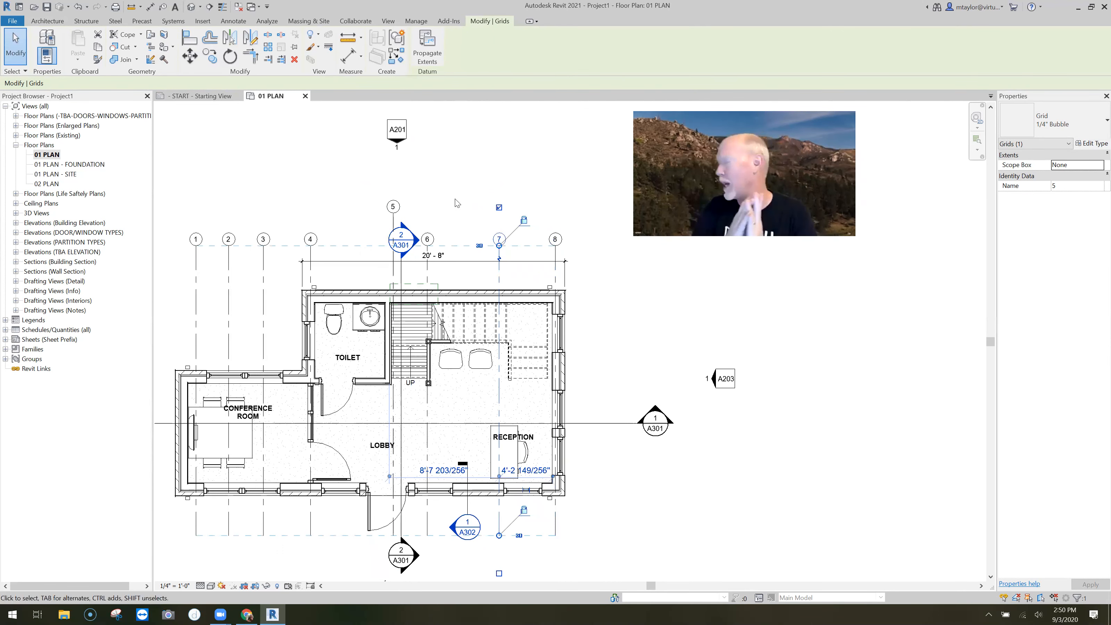
key(Escape)
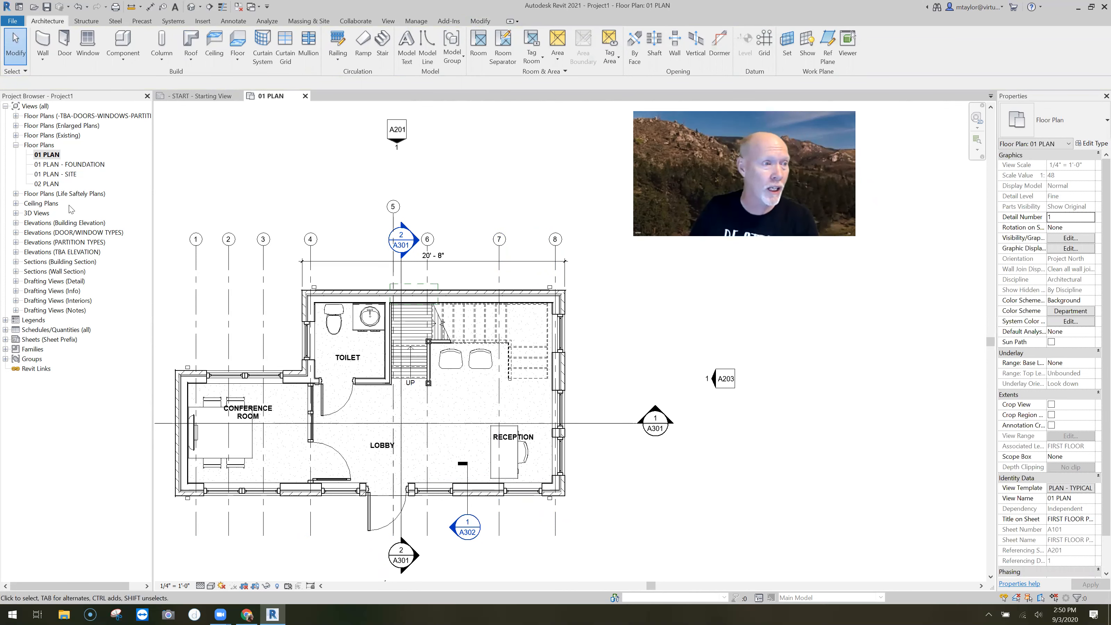
In the 02 PLAN view, lower grid line 5's head back into alignment with the other grid heads, and return to 01 PLAN
double_click(47, 183)
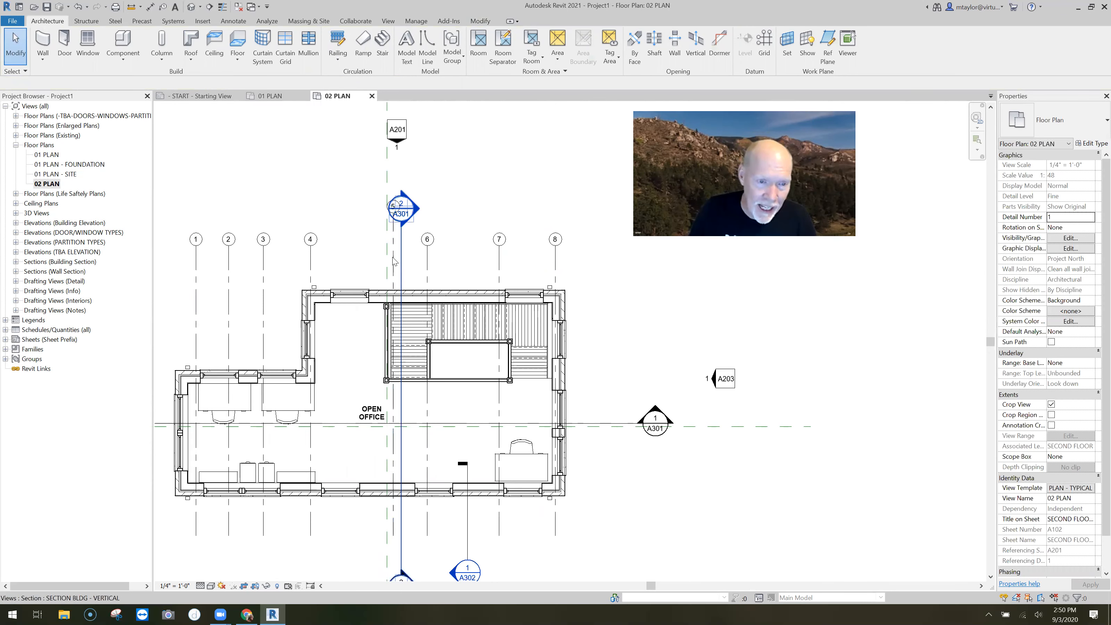
click(377, 220)
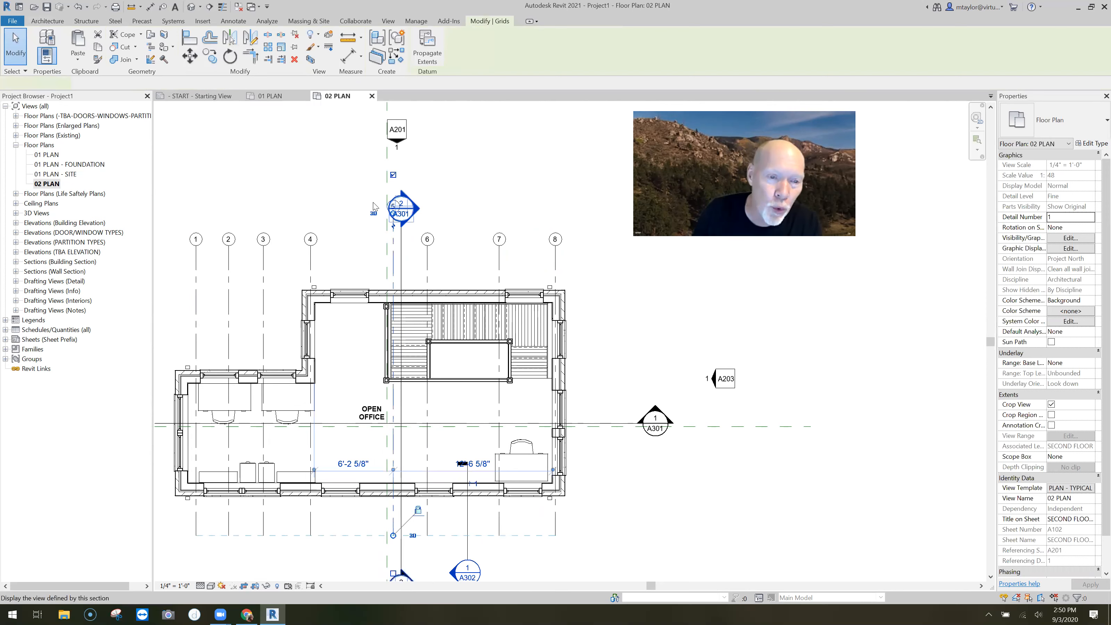
scroll(382, 227, up, 2)
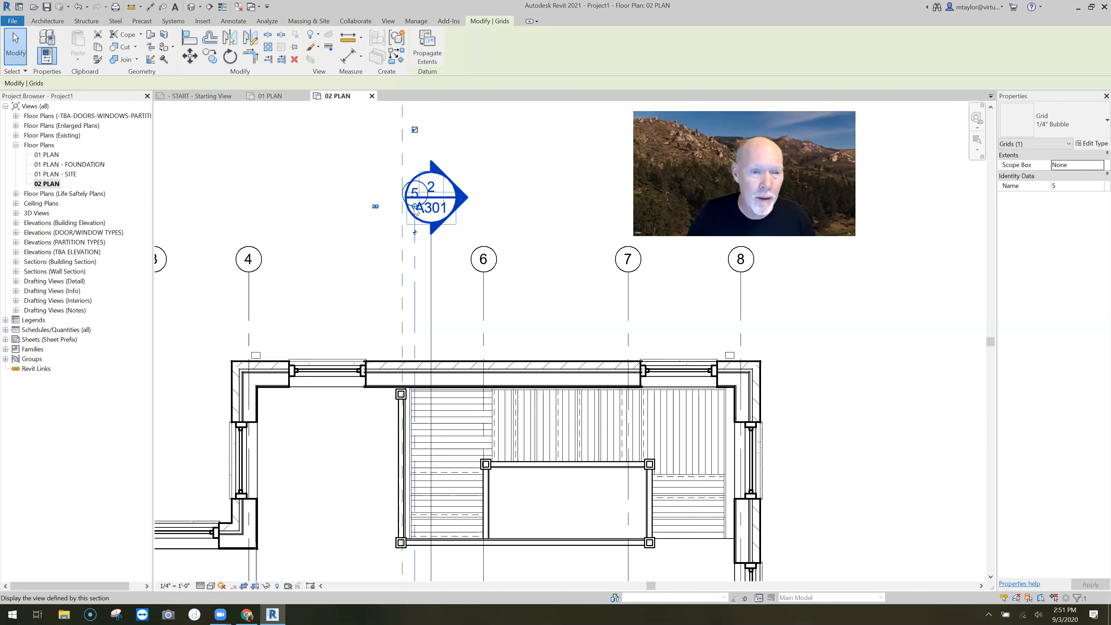
drag(416, 211, 415, 272)
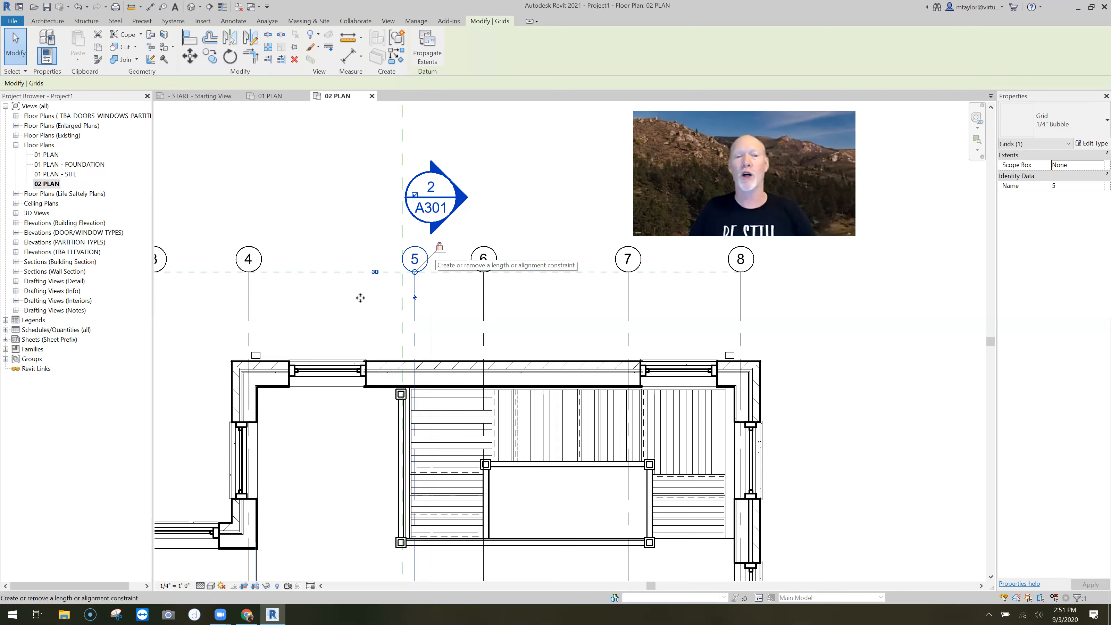
click(454, 274)
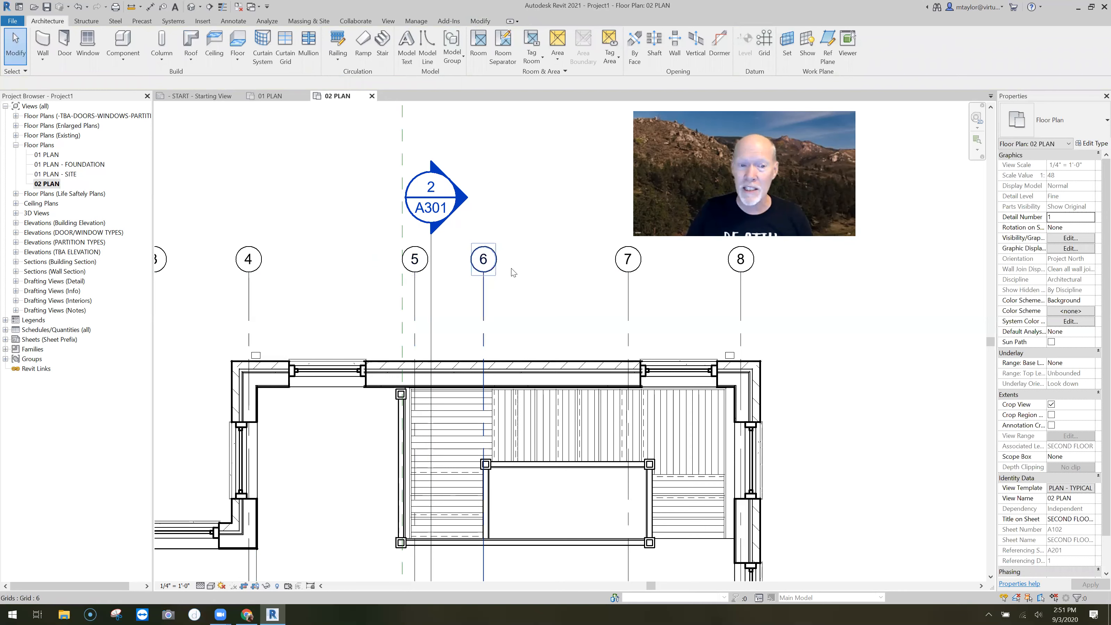
click(272, 98)
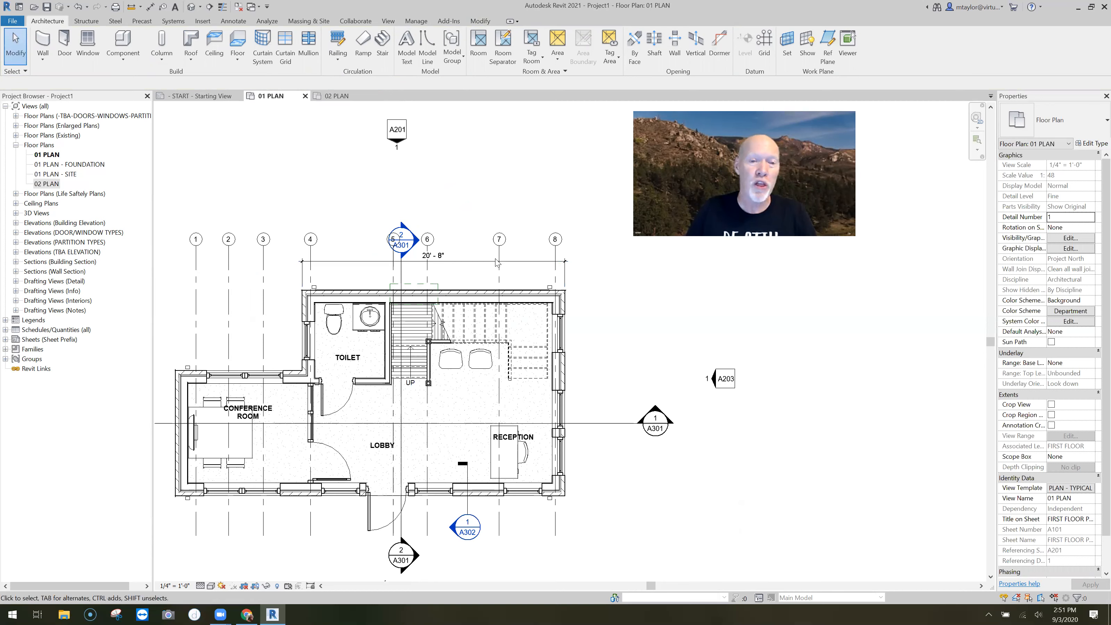
Switch the head end of grid line 5 in 01 PLAN from 3D to 2D extents
scroll(378, 276, up, 2)
click(591, 244)
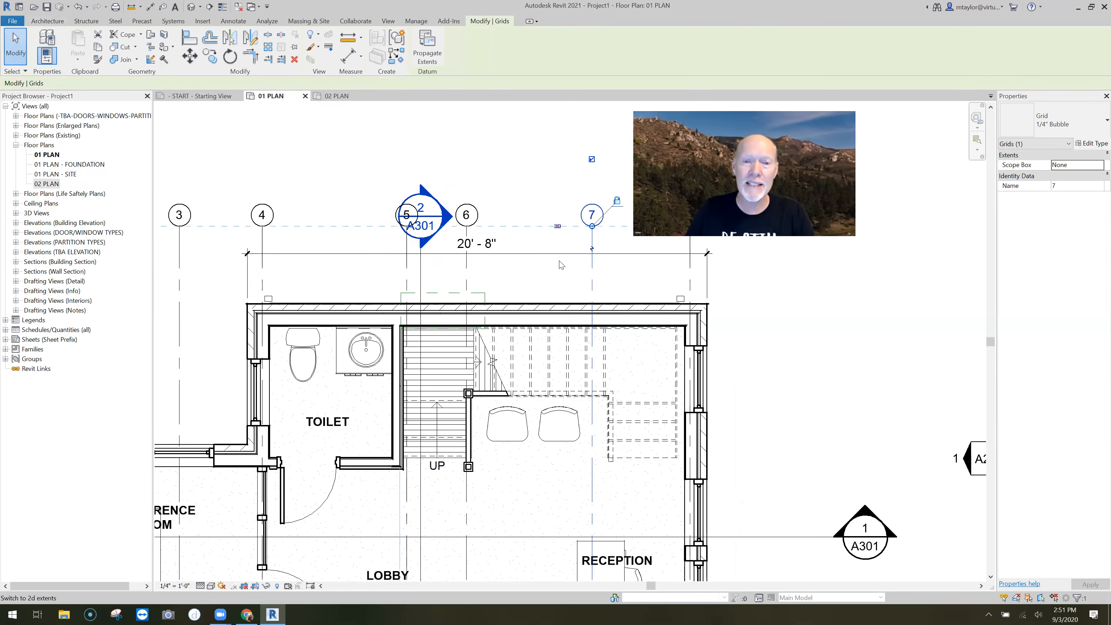
middle_drag(464, 280, 450, 277)
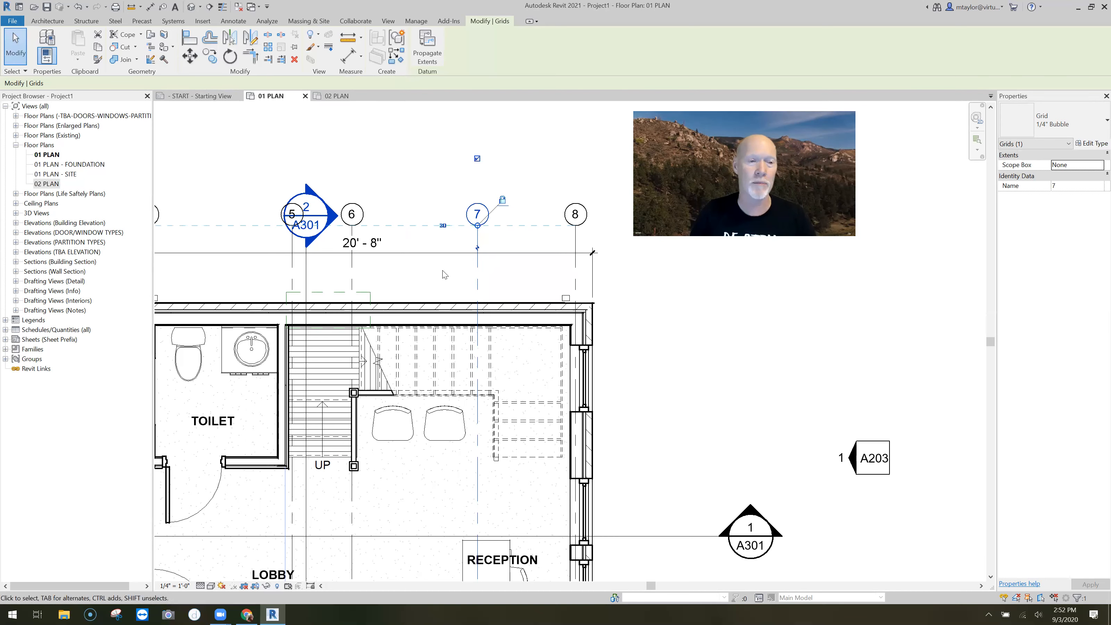
click(236, 270)
middle_drag(235, 276, 412, 279)
scroll(461, 251, up, 2)
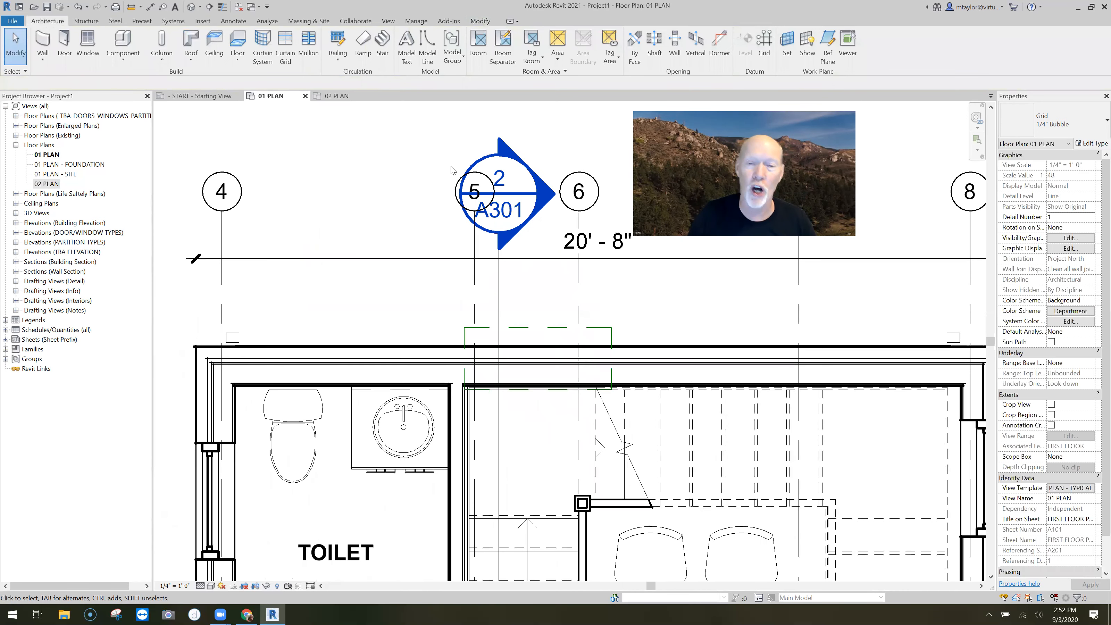
click(474, 249)
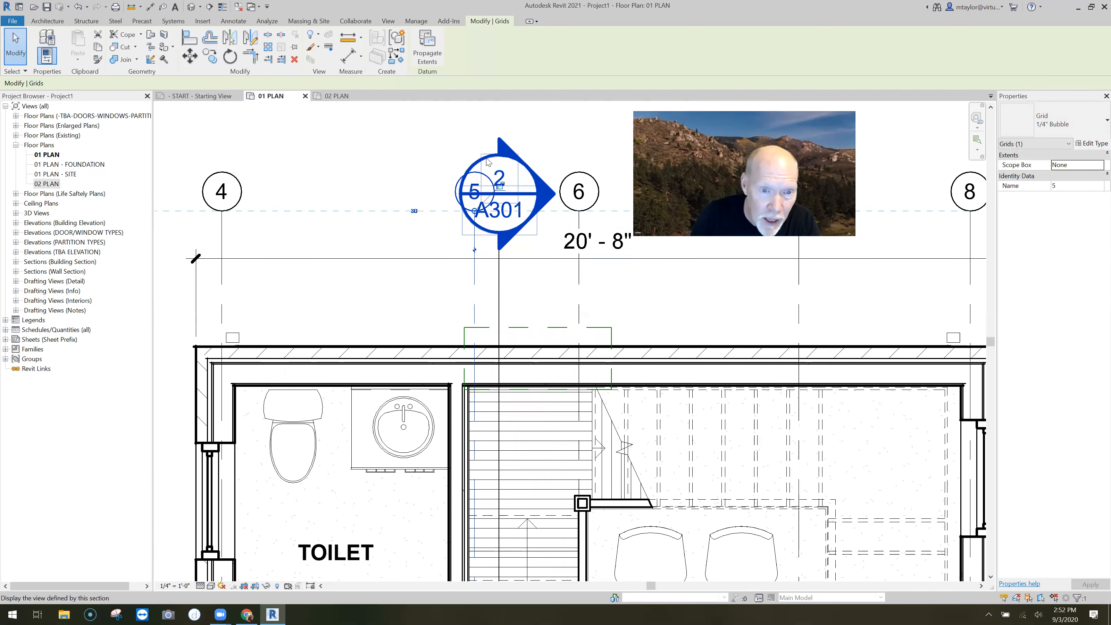
click(414, 211)
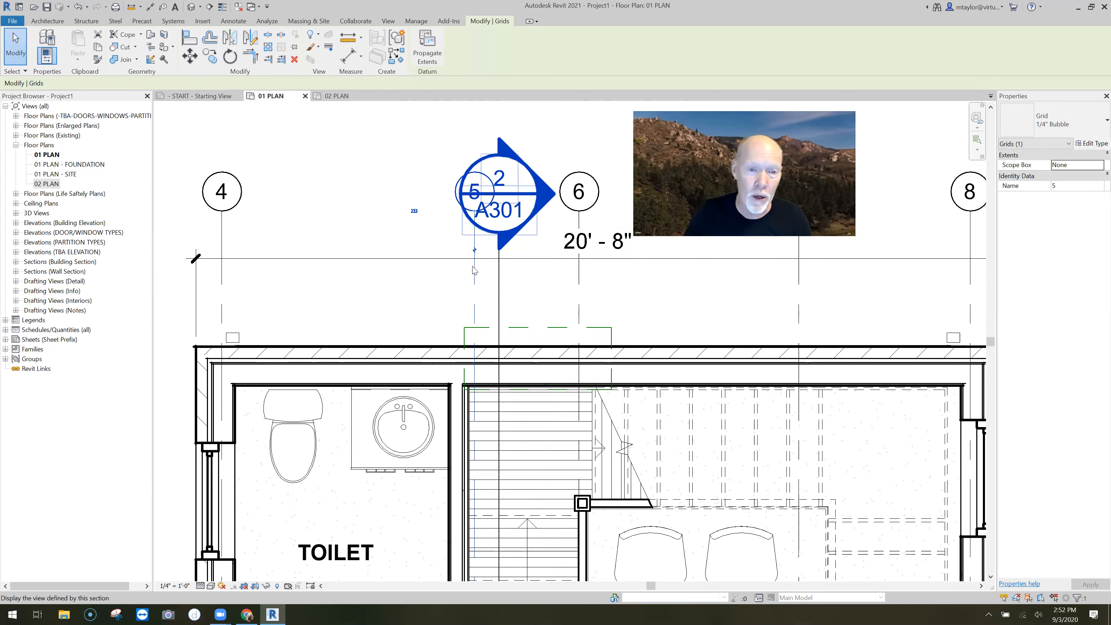
Raise grid line 5's 2D head above the 2/A301 section marker in 01 PLAN
click(480, 284)
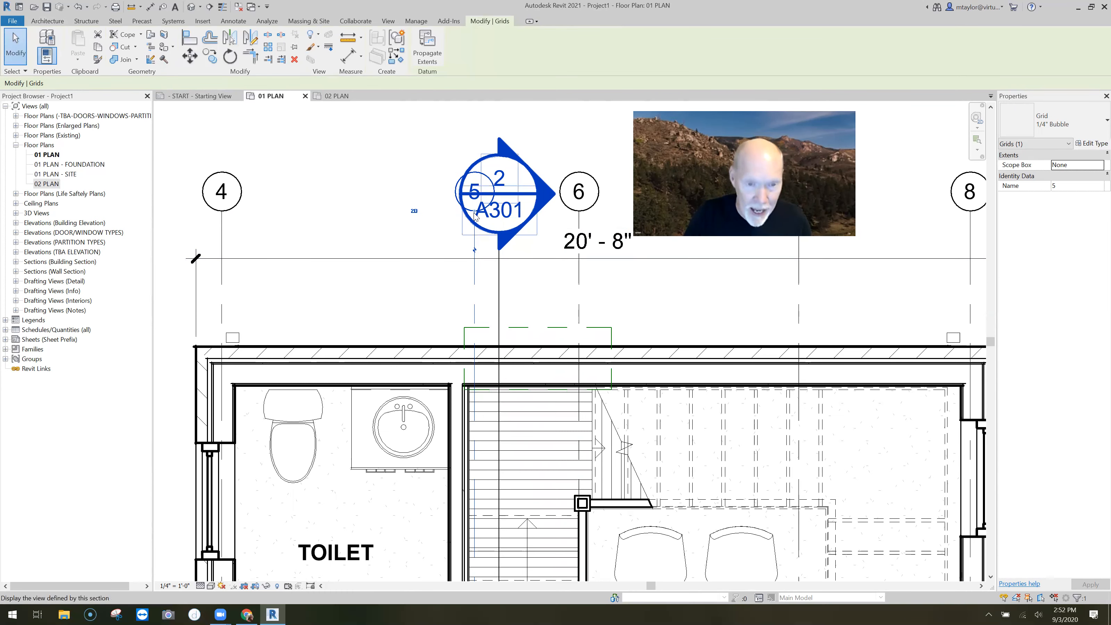
drag(476, 214, 475, 98)
scroll(556, 139, down, 2)
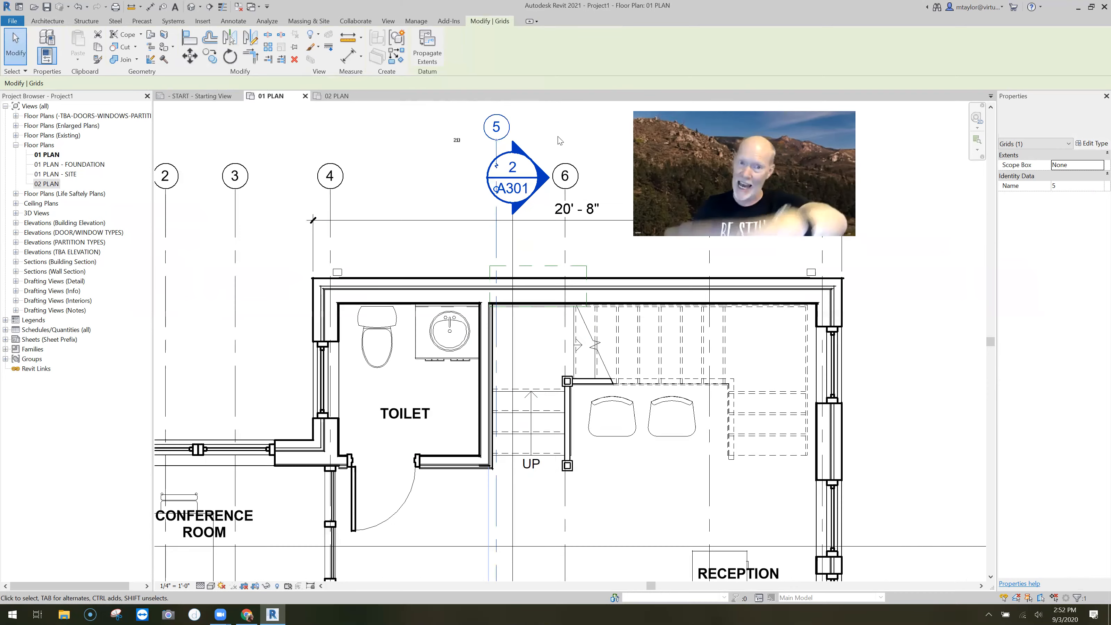
scroll(547, 140, down, 1)
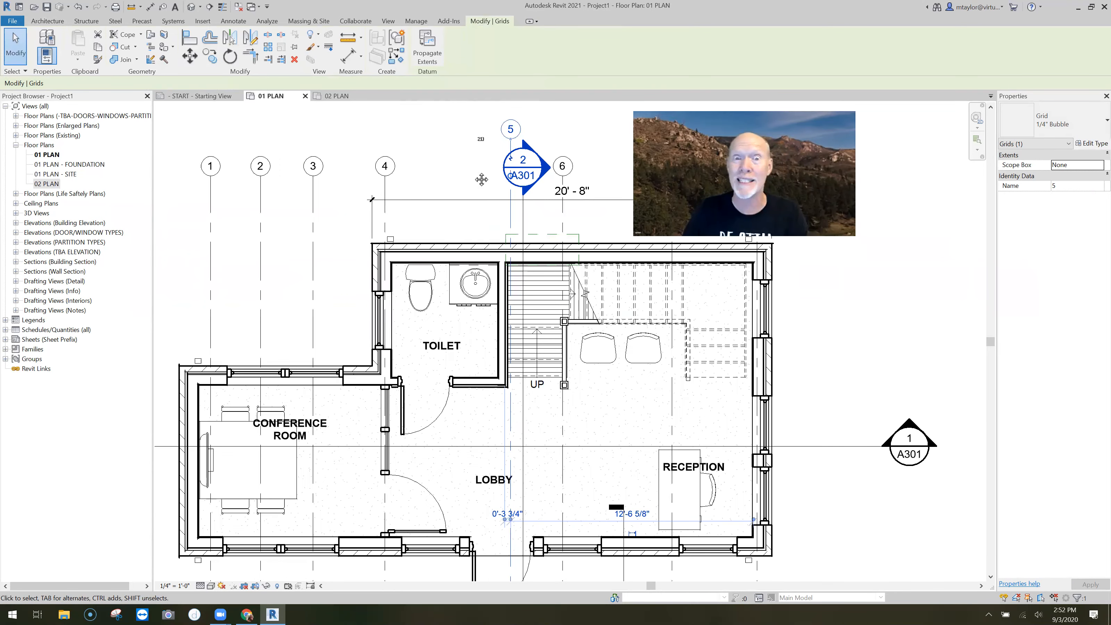
middle_drag(474, 171, 432, 208)
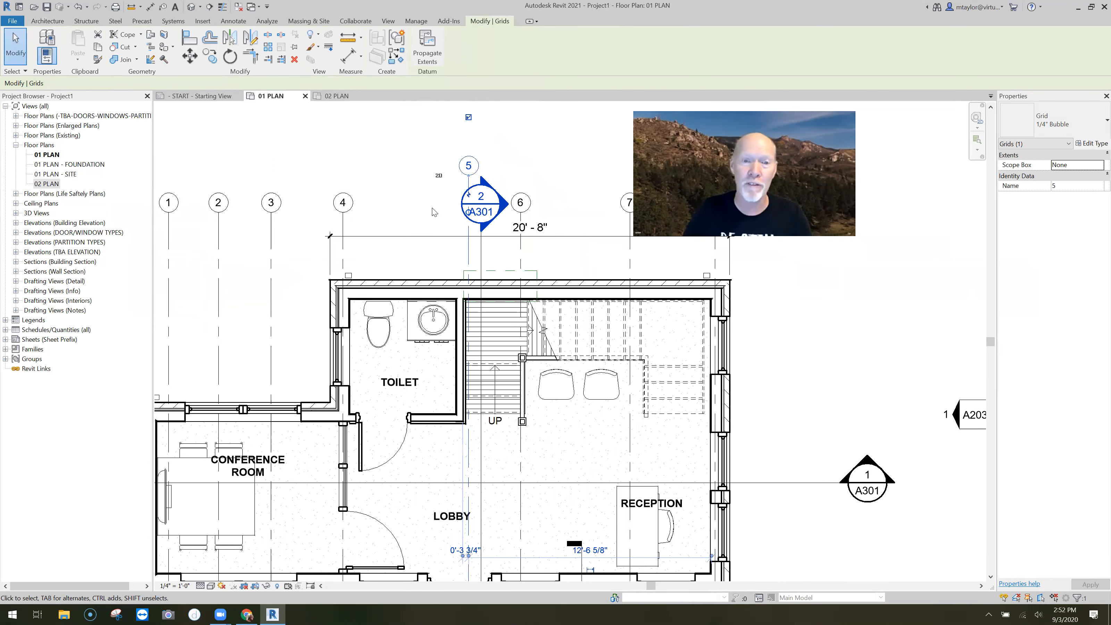
Compare the extents of grid lines 4 and 5 in 01 PLAN, and examine grid line 5's head in 02 PLAN
click(345, 225)
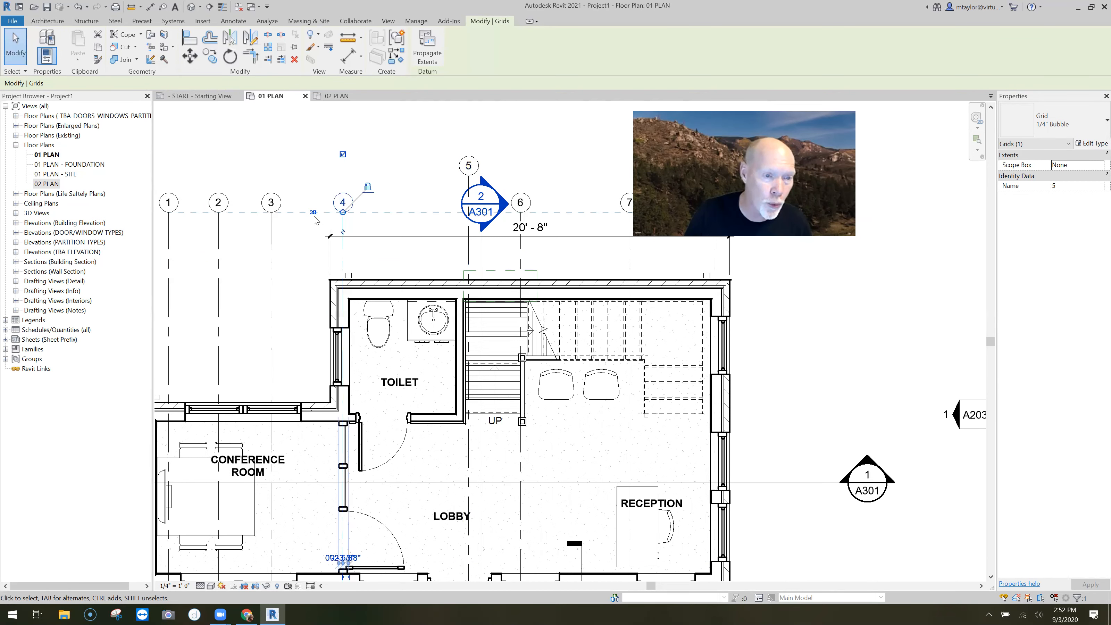
click(556, 181)
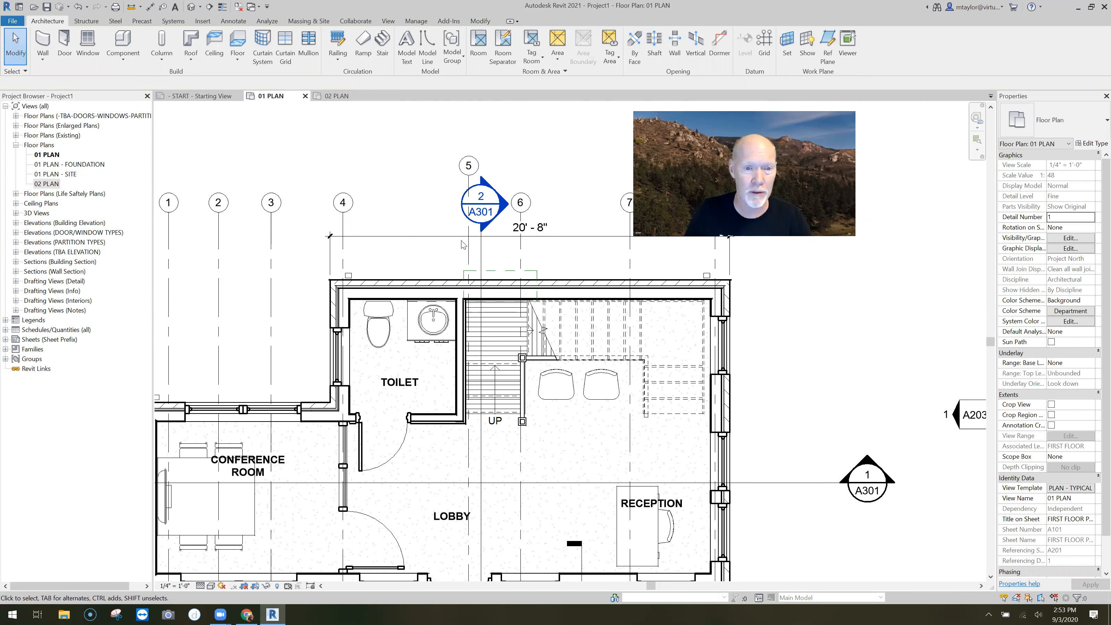
click(470, 254)
key(Escape)
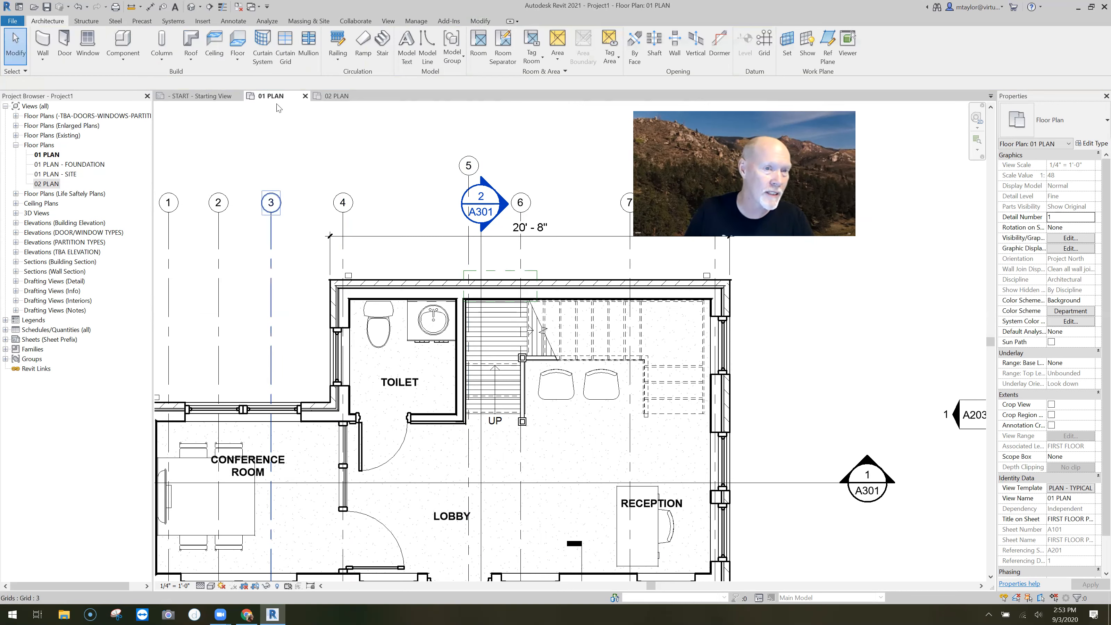
click(339, 100)
click(339, 99)
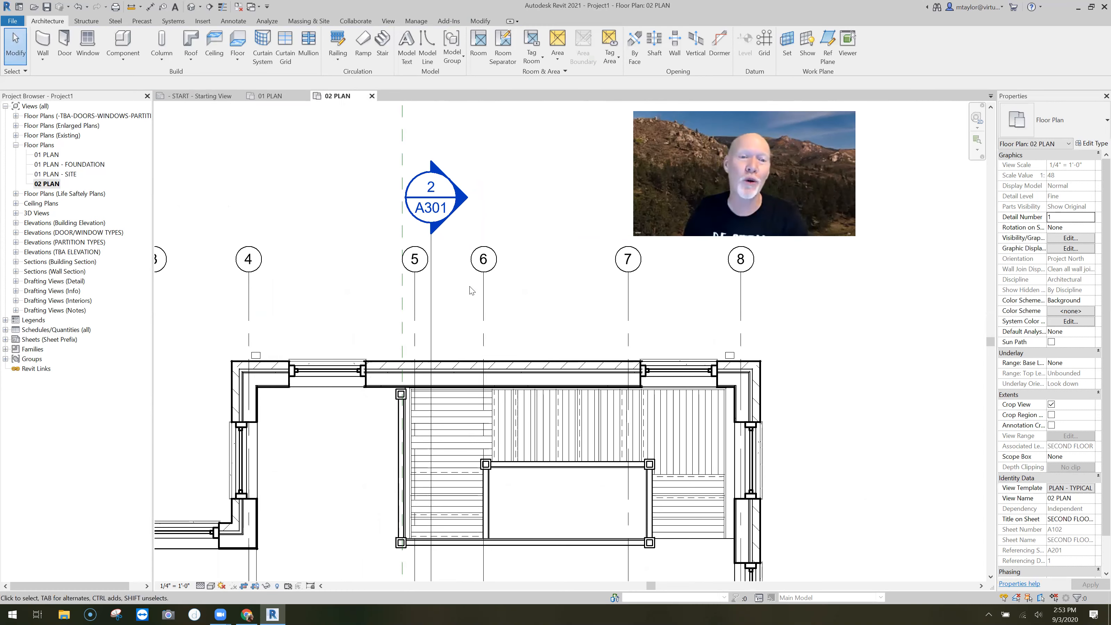
click(415, 293)
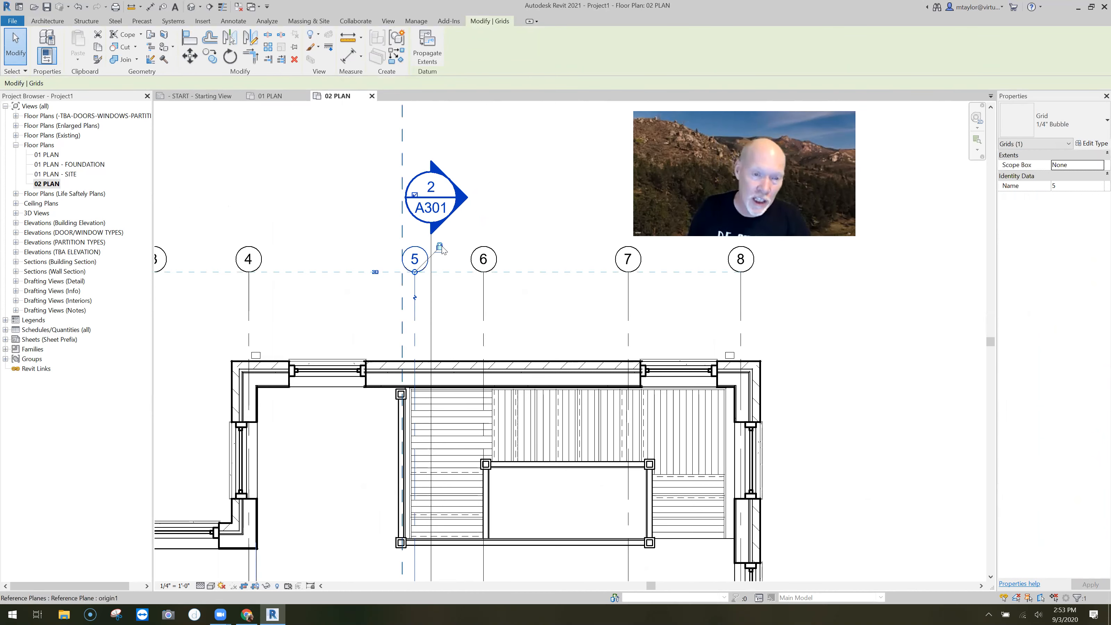
scroll(445, 264, down, 3)
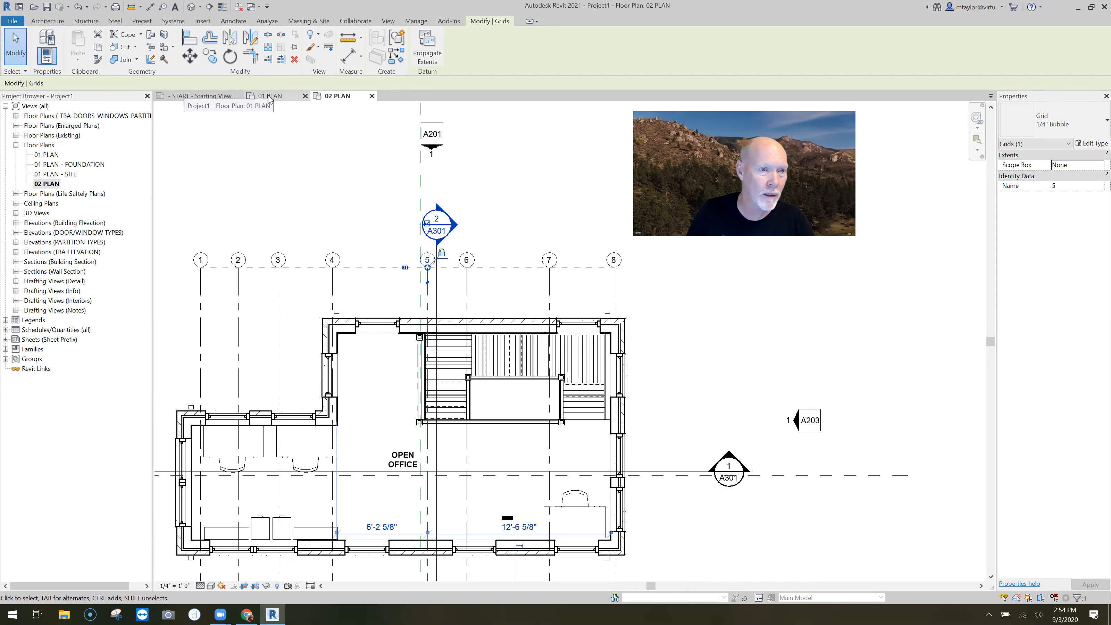
key(ctrl+Tab)
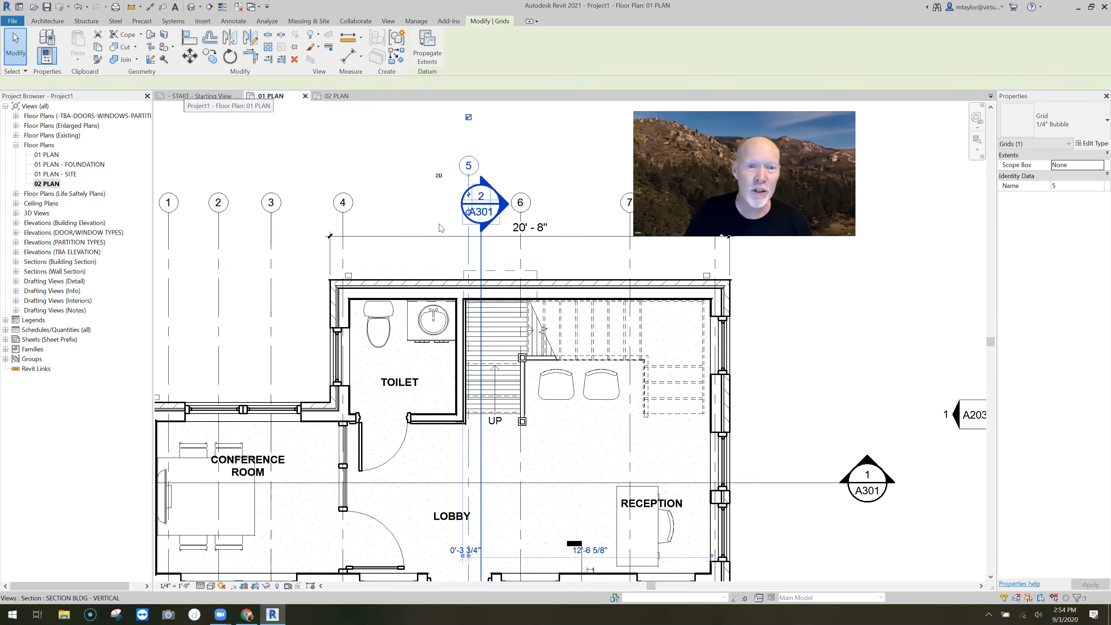
scroll(457, 224, up, 3)
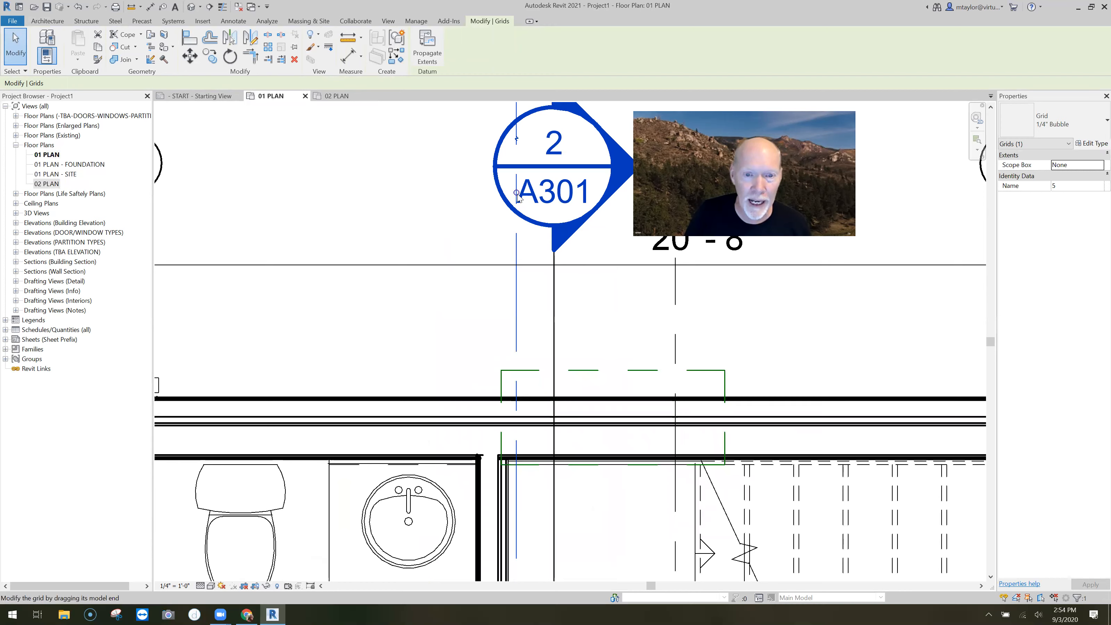
scroll(484, 238, down, 5)
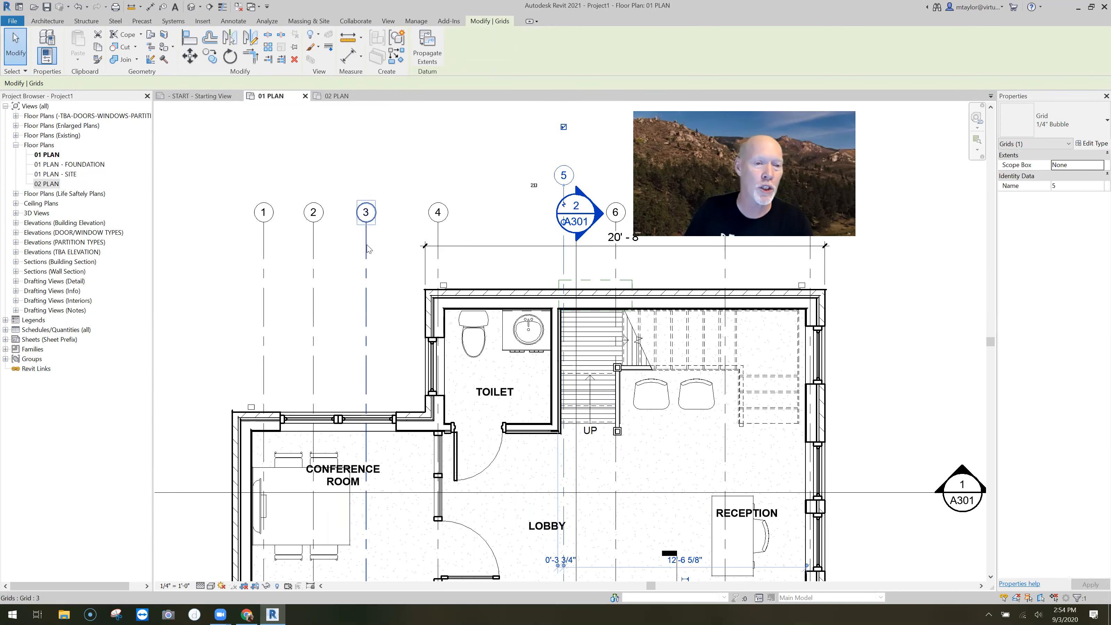
Switch grid line 3's head end to 2D extents and lower its head below the row, just above the conference room
click(376, 227)
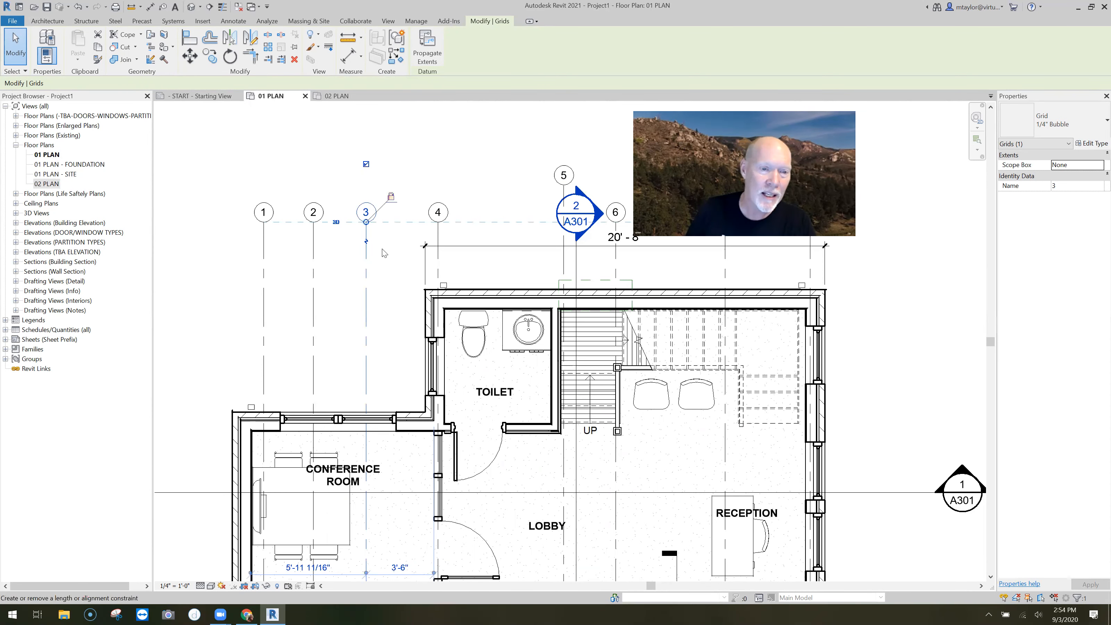
middle_drag(422, 259, 453, 260)
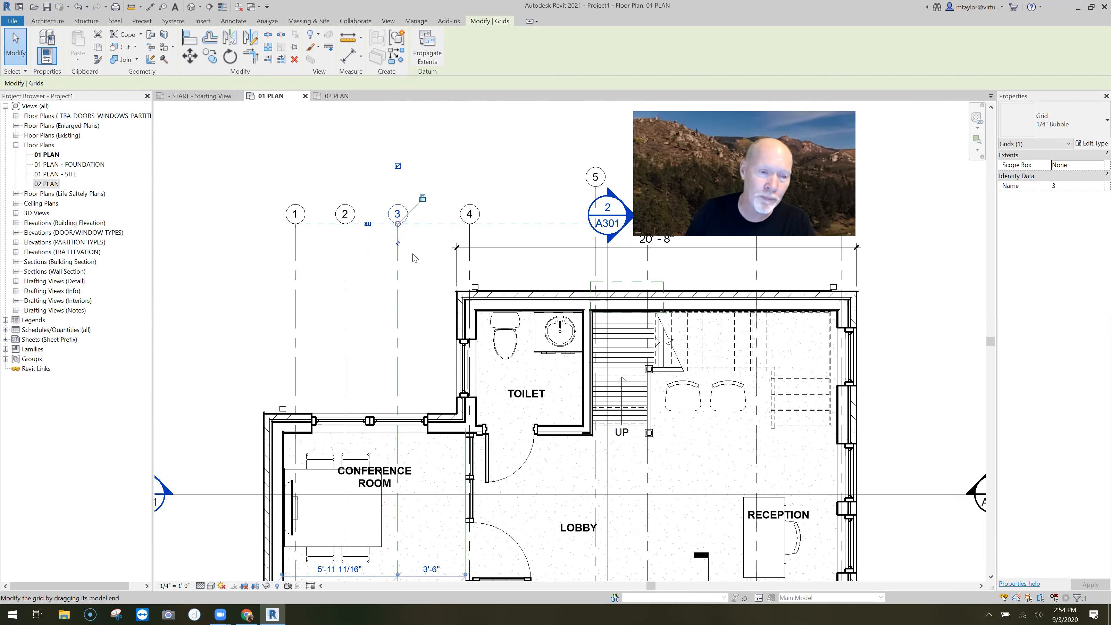
click(368, 224)
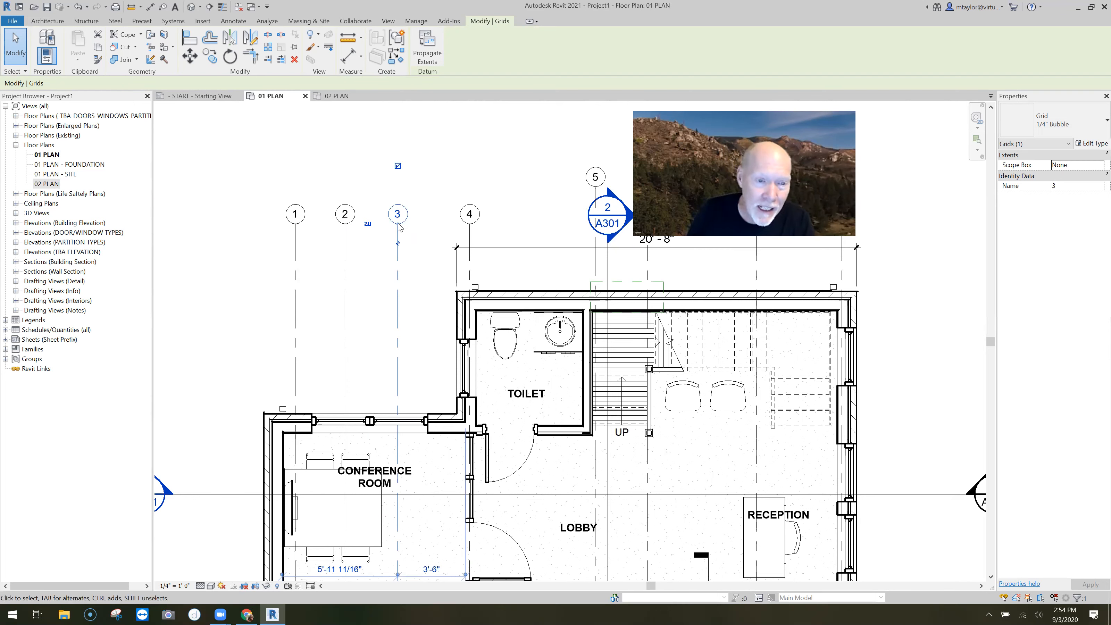
drag(398, 225, 427, 356)
click(423, 337)
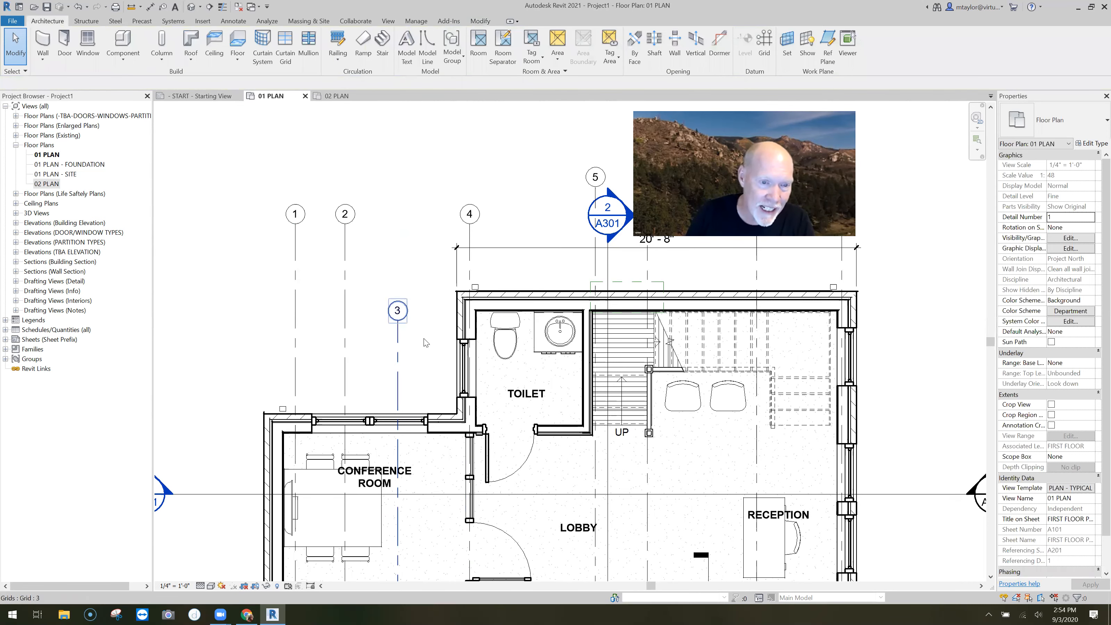
Raise grid line 3's 2D head well above the row of the other grid heads
click(410, 243)
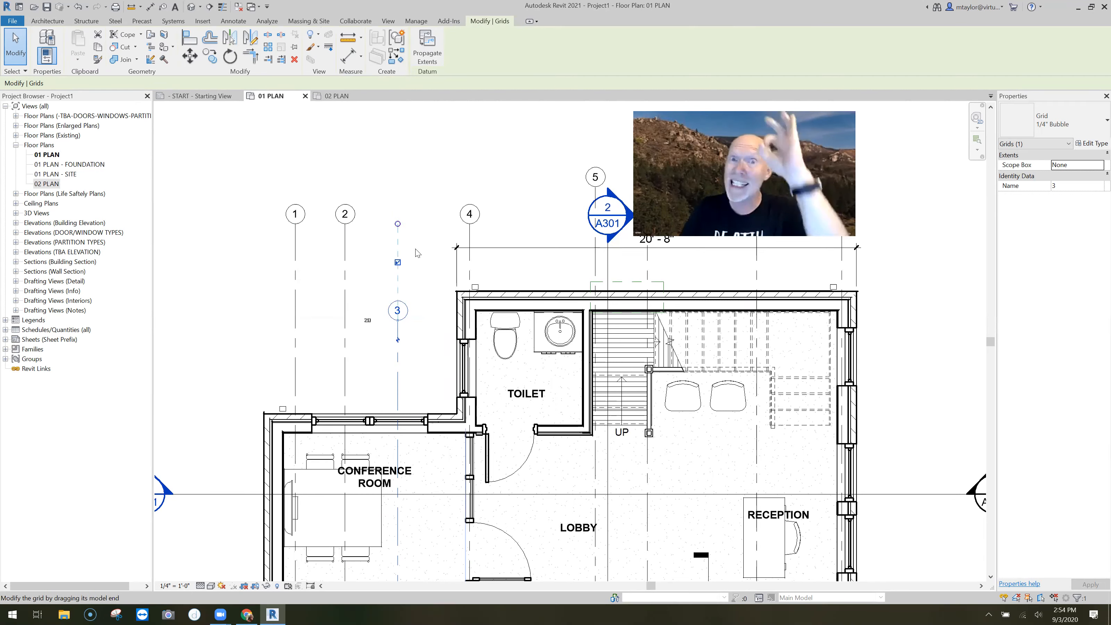
drag(399, 324, 399, 154)
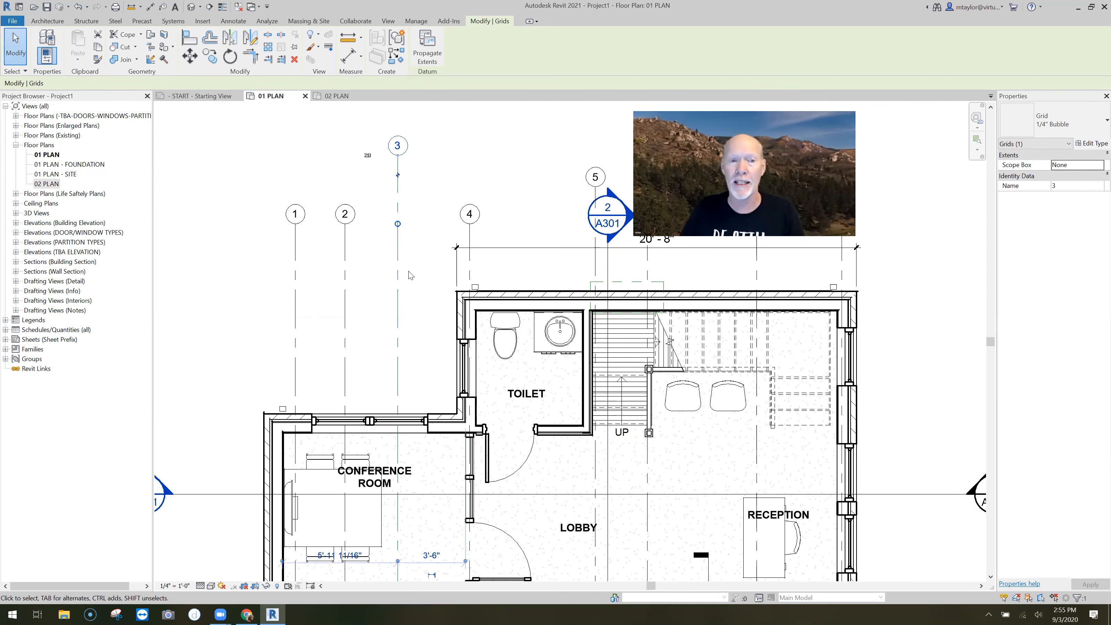
click(422, 249)
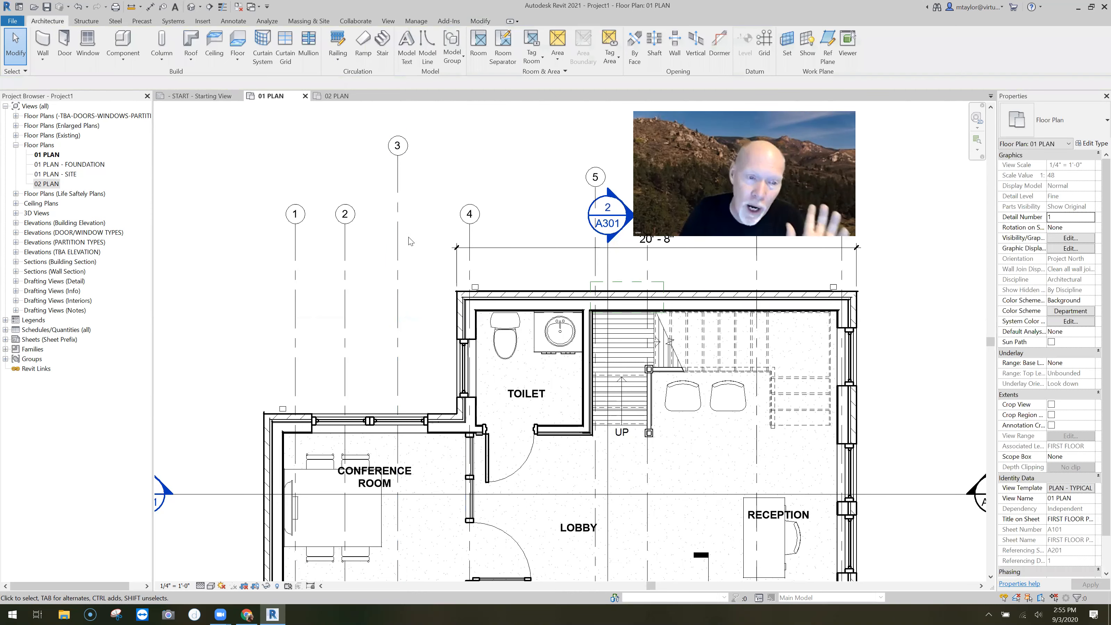
Reset grid line 3 to its 3D extents in 01 PLAN and clear the selection
click(397, 200)
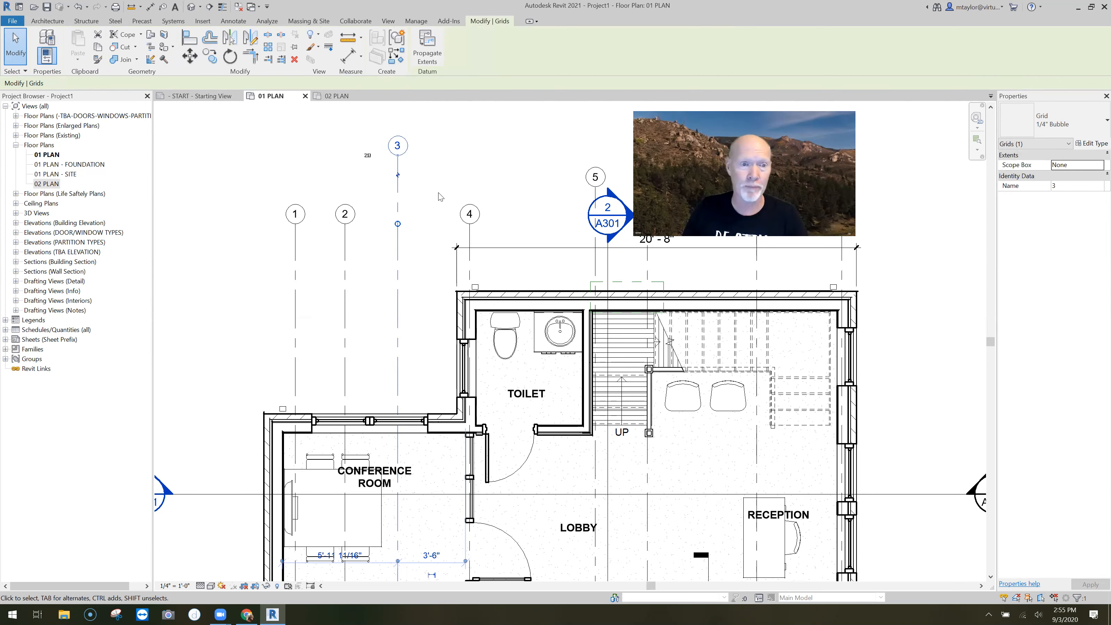
right_click(401, 193)
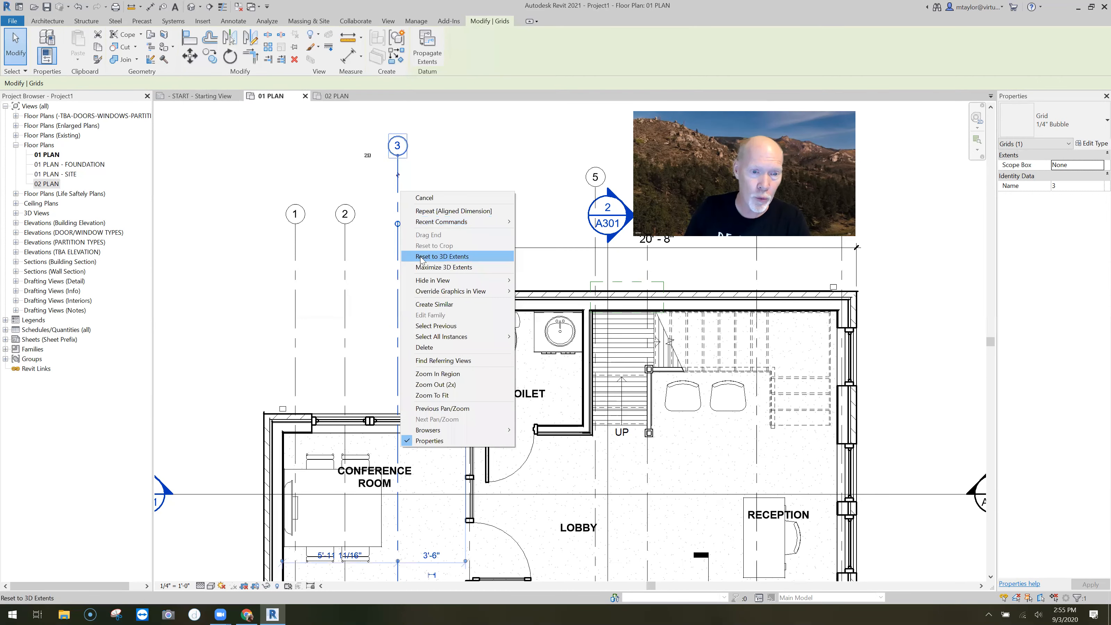
click(463, 257)
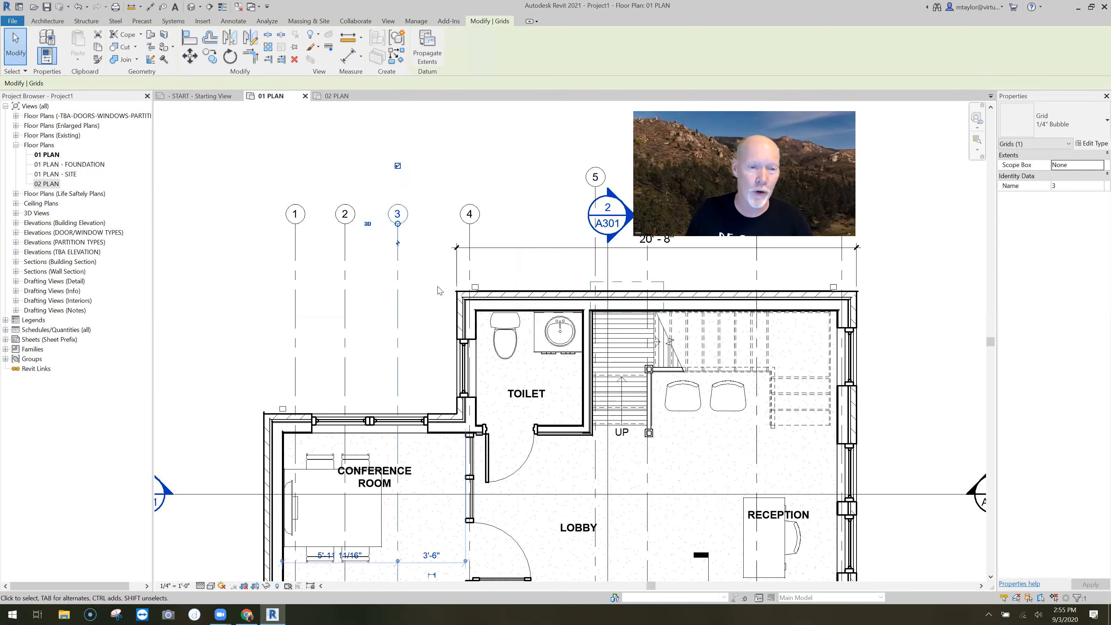
click(425, 296)
scroll(426, 301, down, 1)
middle_drag(483, 304, 406, 303)
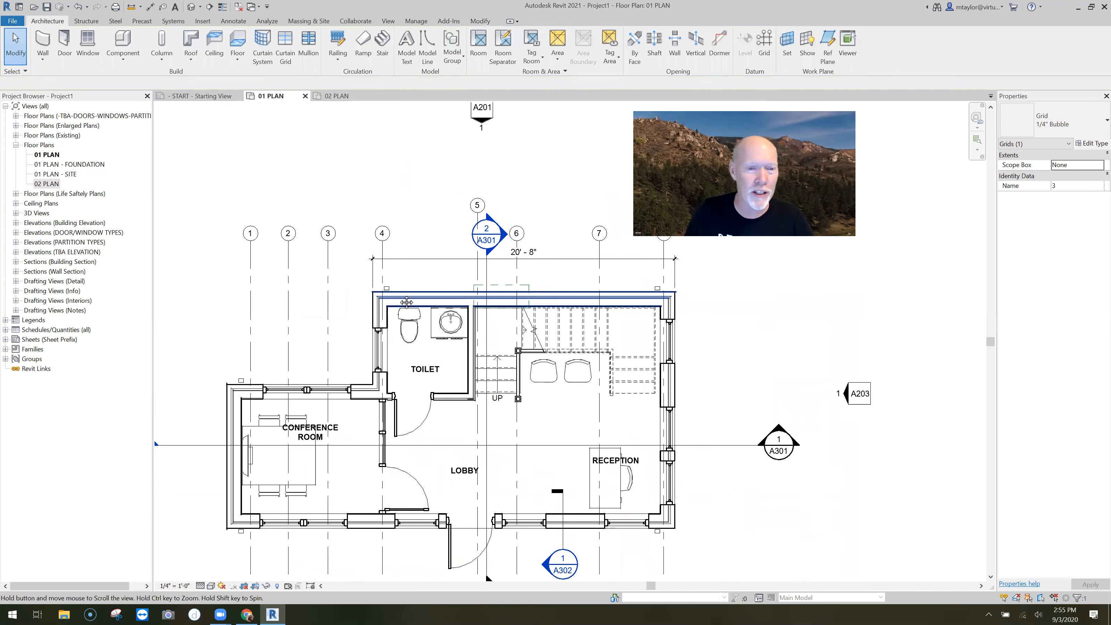
key(Escape)
scroll(347, 300, up, 2)
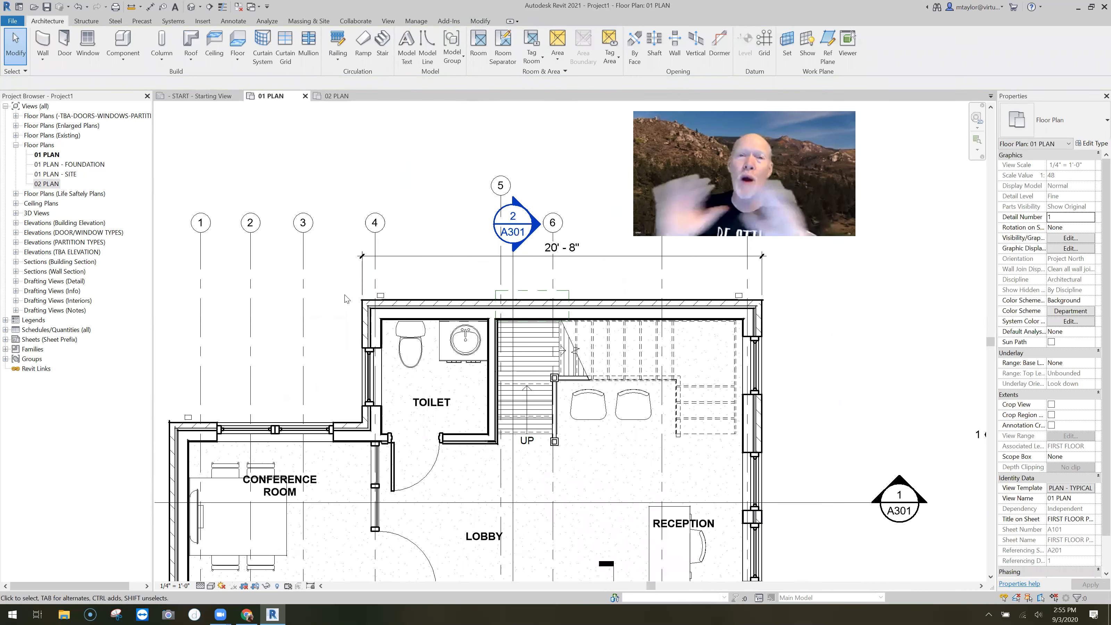